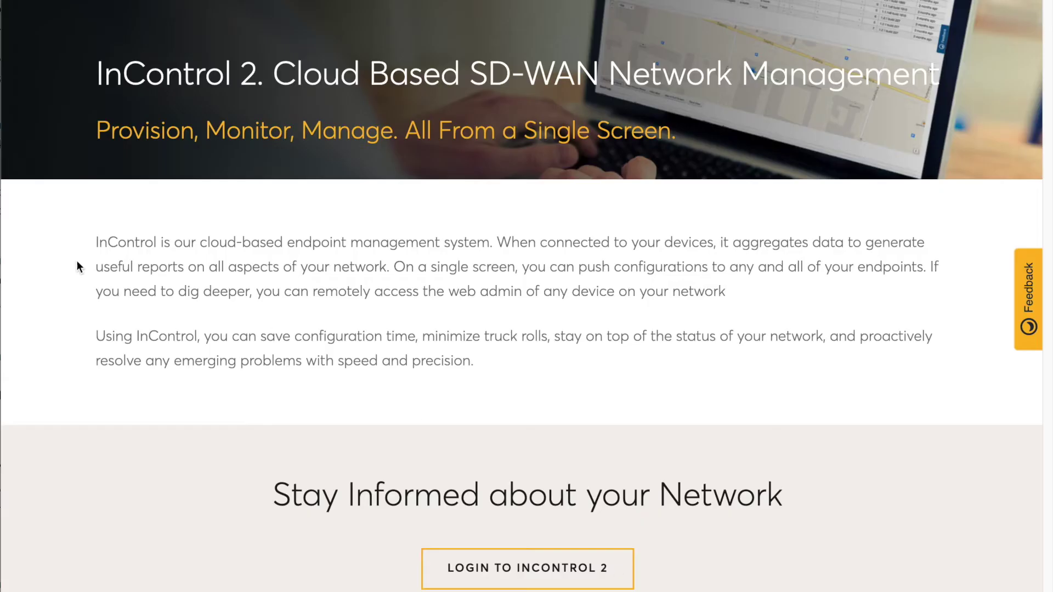
# Scroll through the 'Confirm your InControl 2 account' email and activate the account from it.
pyautogui.scroll(-7, 908, 363)
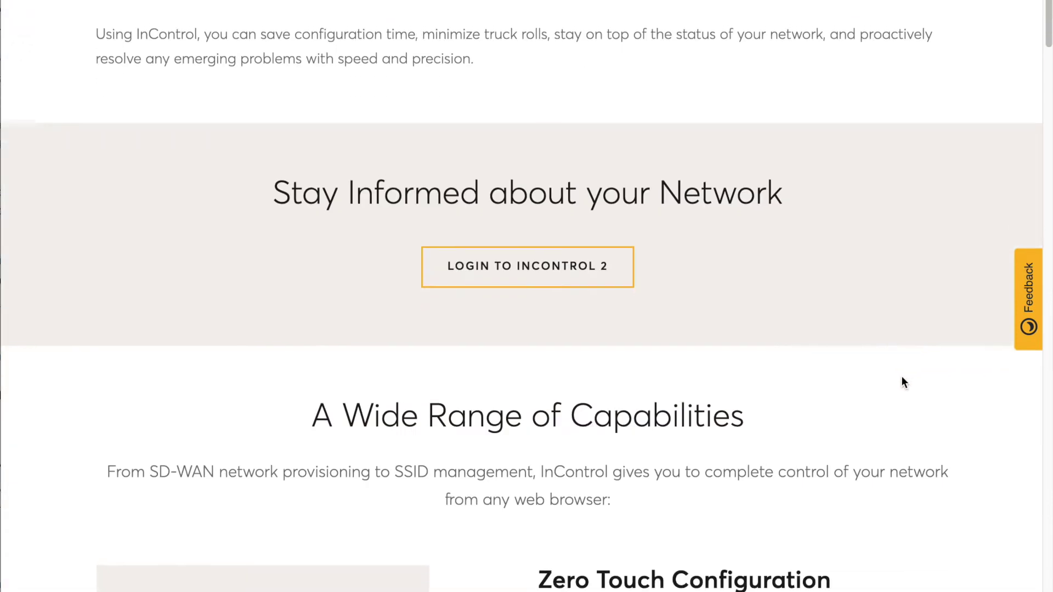
pyautogui.scroll(-7, 924, 415)
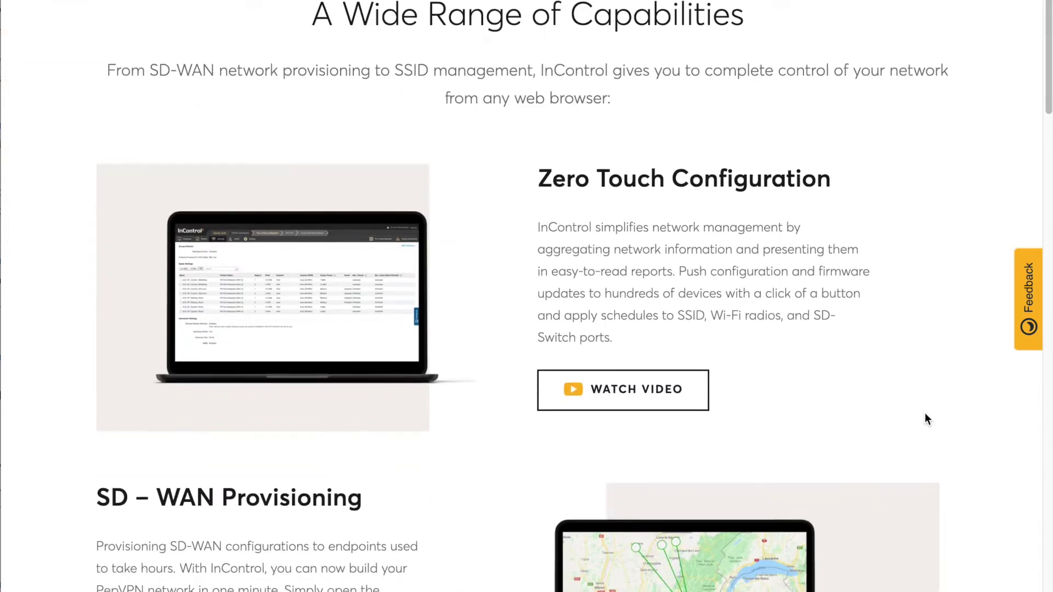
pyautogui.scroll(-5, 926, 418)
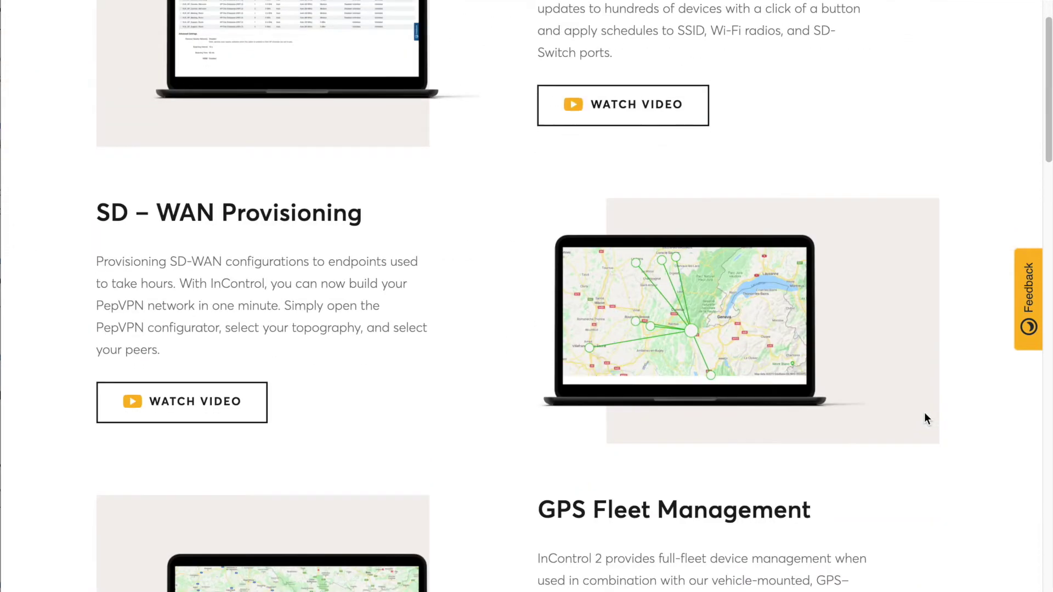
pyautogui.scroll(-2, 925, 418)
pyautogui.scroll(-4, 925, 419)
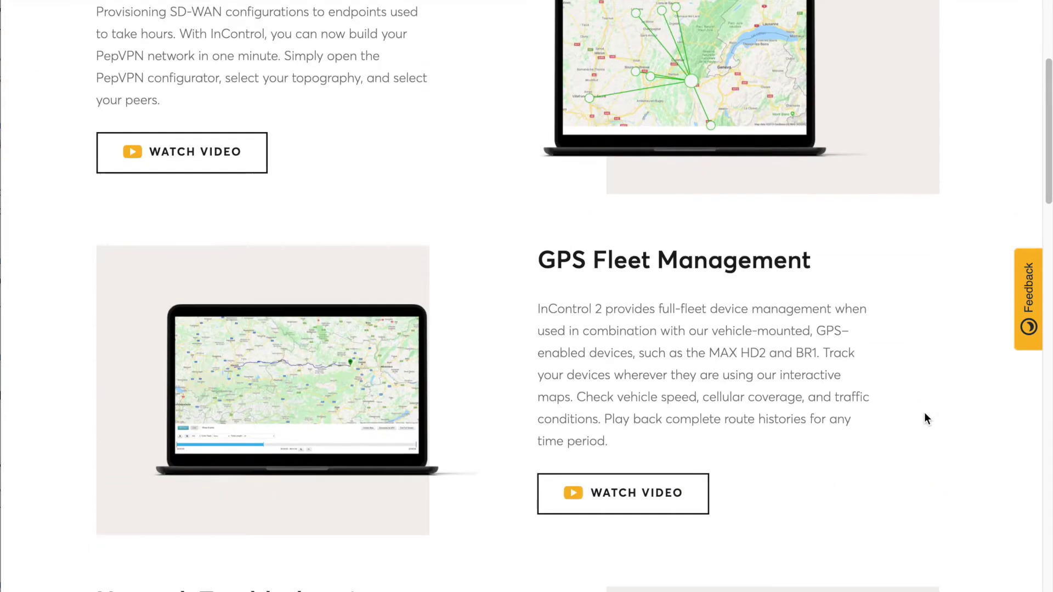
pyautogui.scroll(-7, 926, 417)
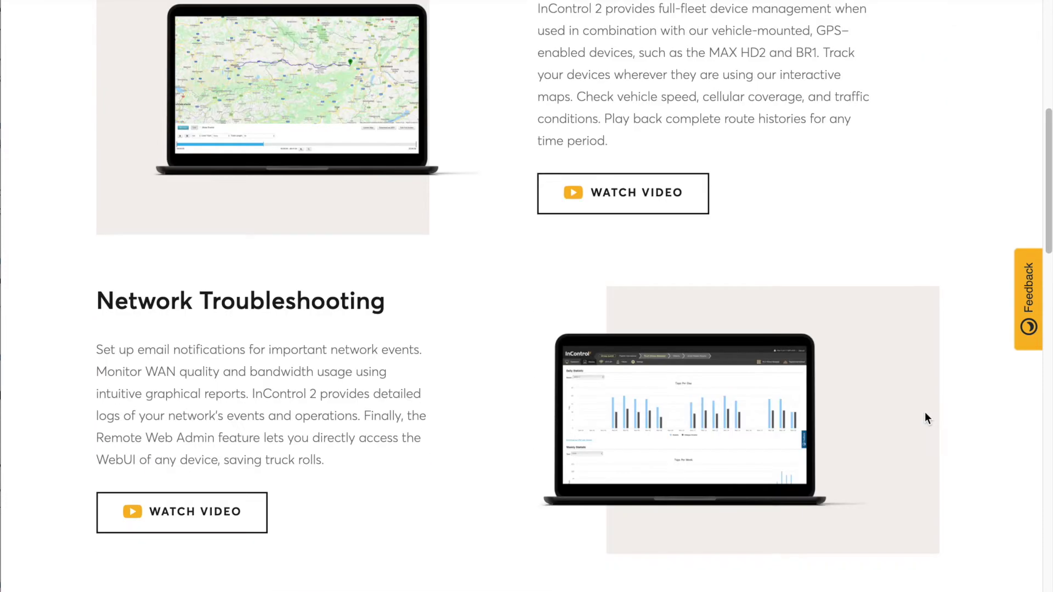
pyautogui.scroll(-10, 925, 412)
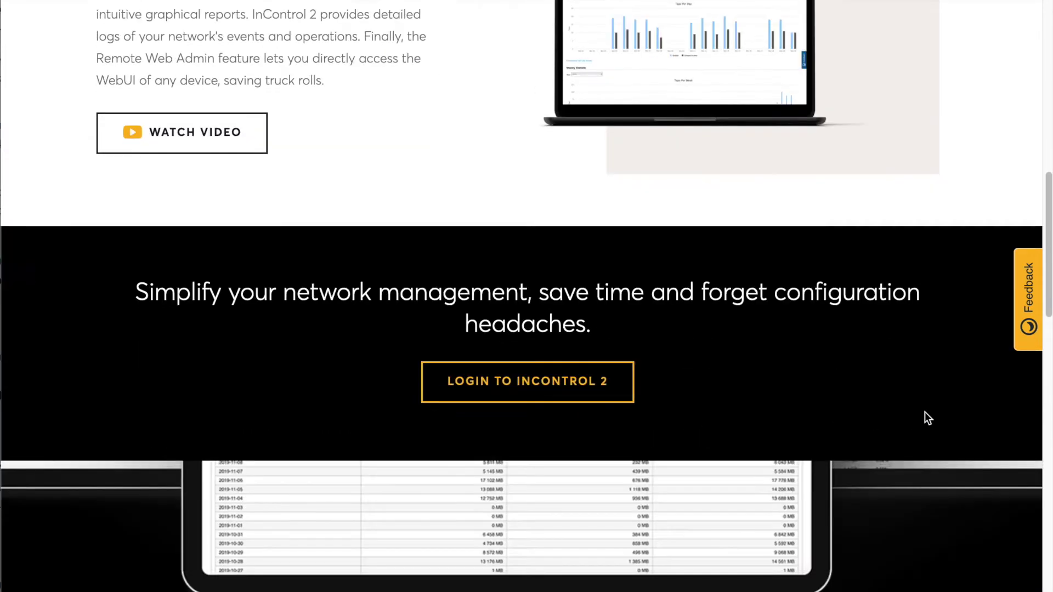
pyautogui.scroll(-15, 924, 412)
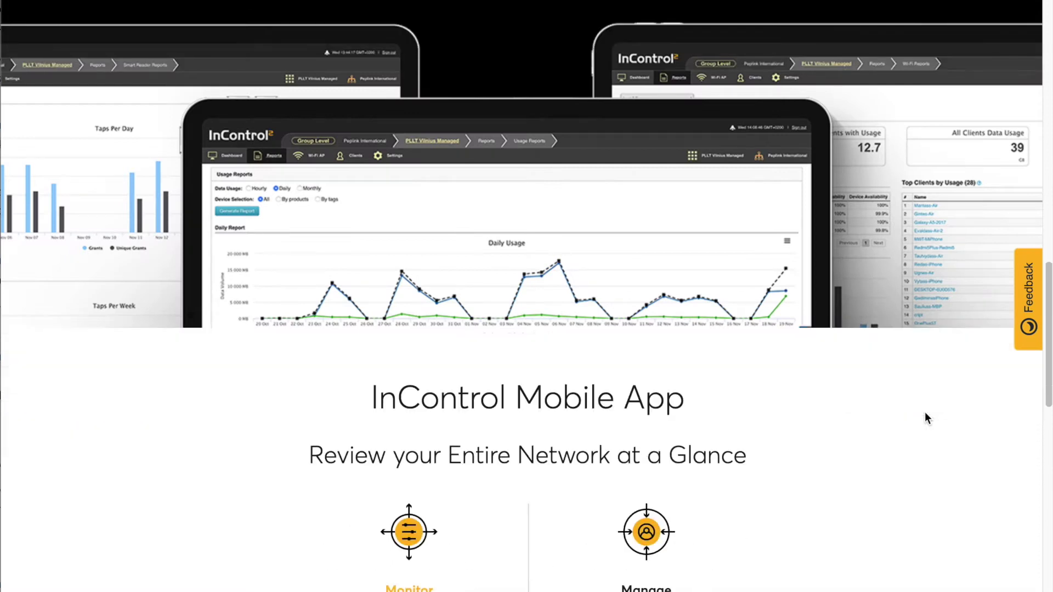
pyautogui.scroll(-10, 924, 413)
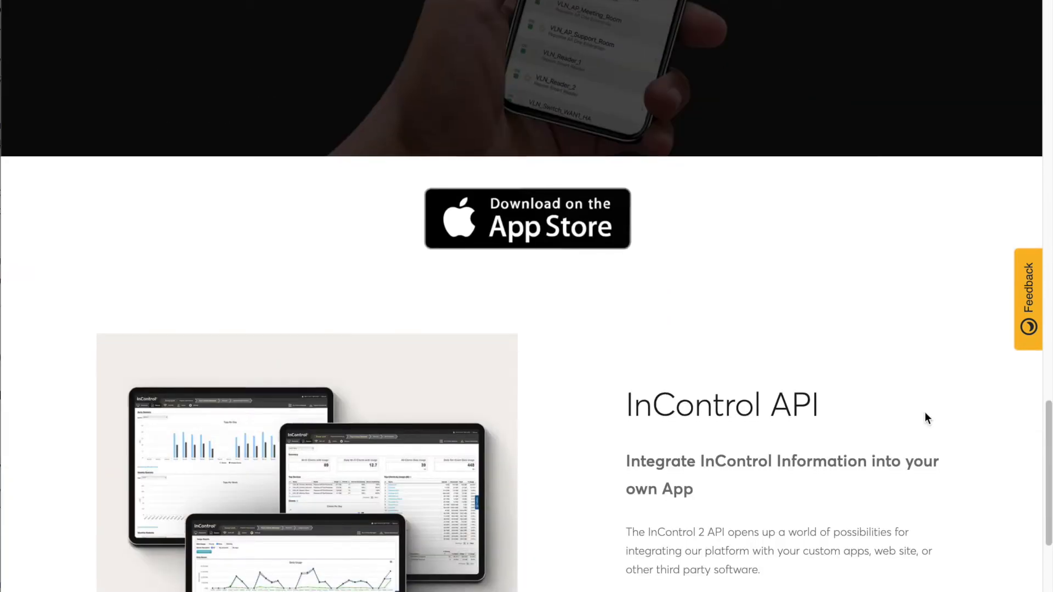
pyautogui.scroll(20, 924, 412)
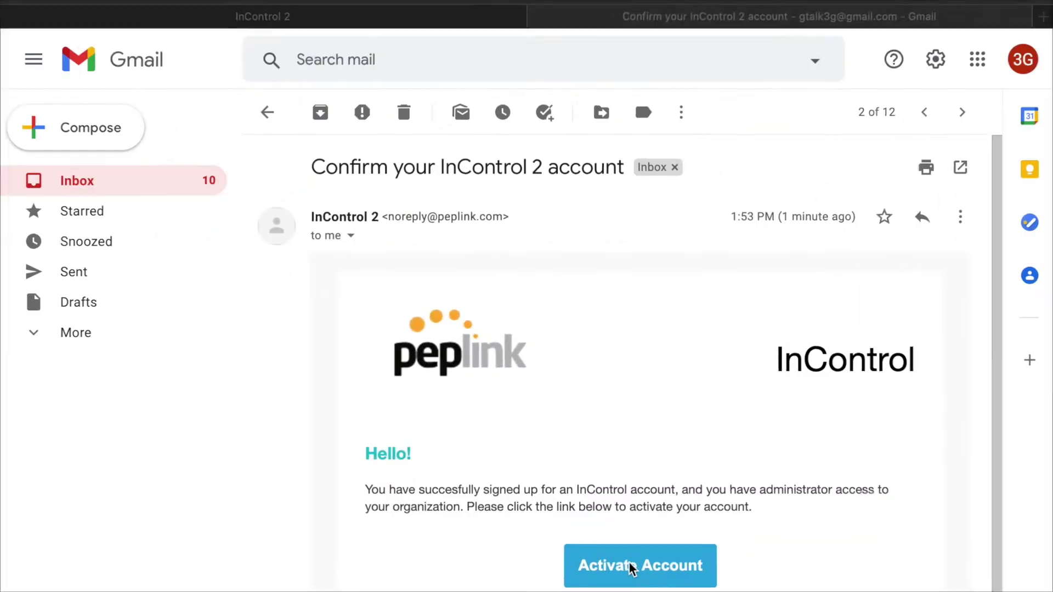
pyautogui.click(628, 567)
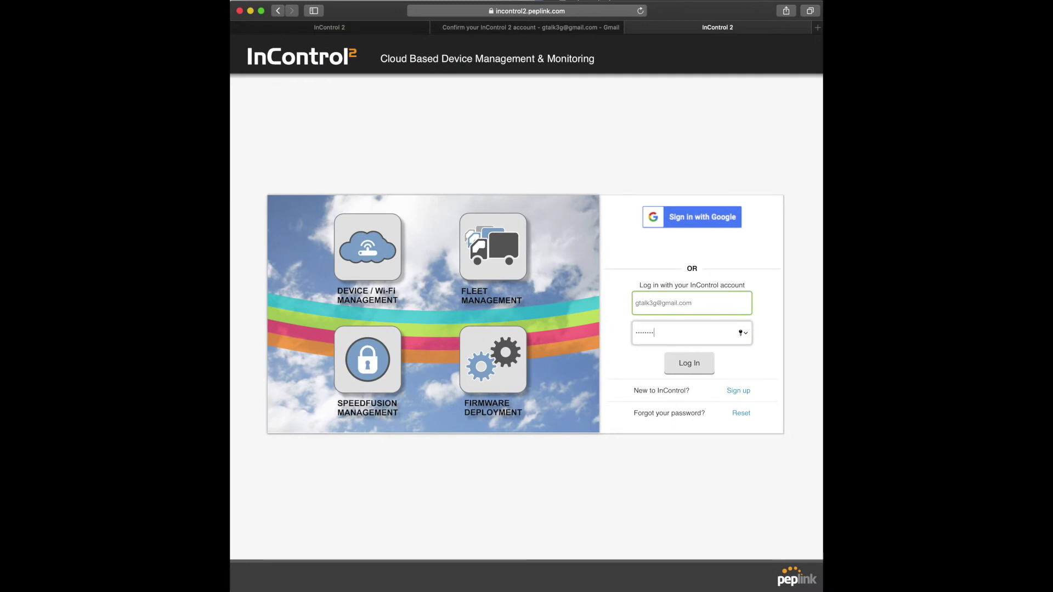
# Sign in, create organization 5Gstore-Support with Imperial units, and create the group Support.
pyautogui.click(689, 364)
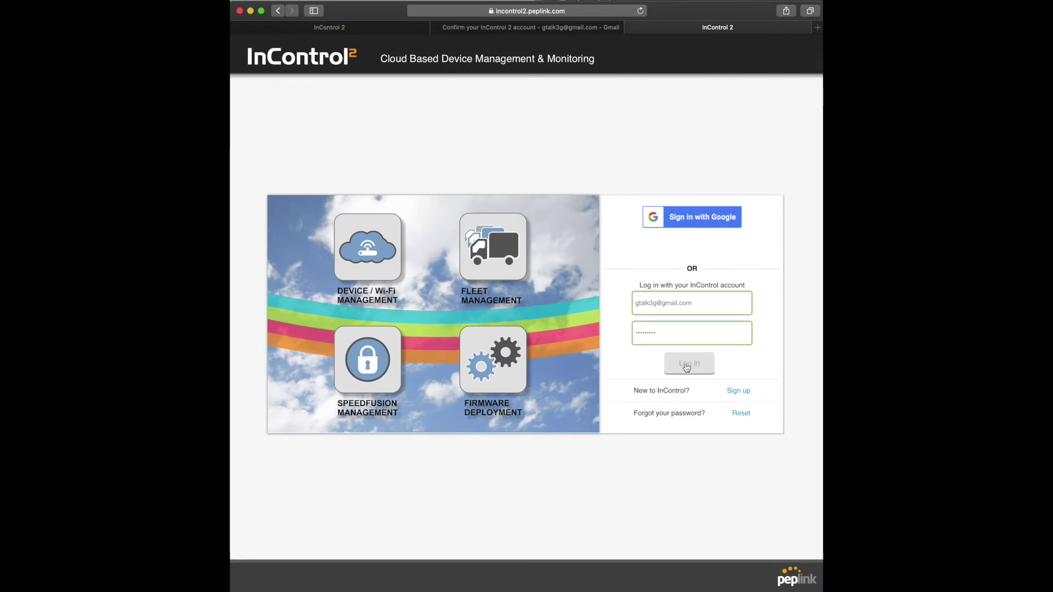
pyautogui.write('Support')
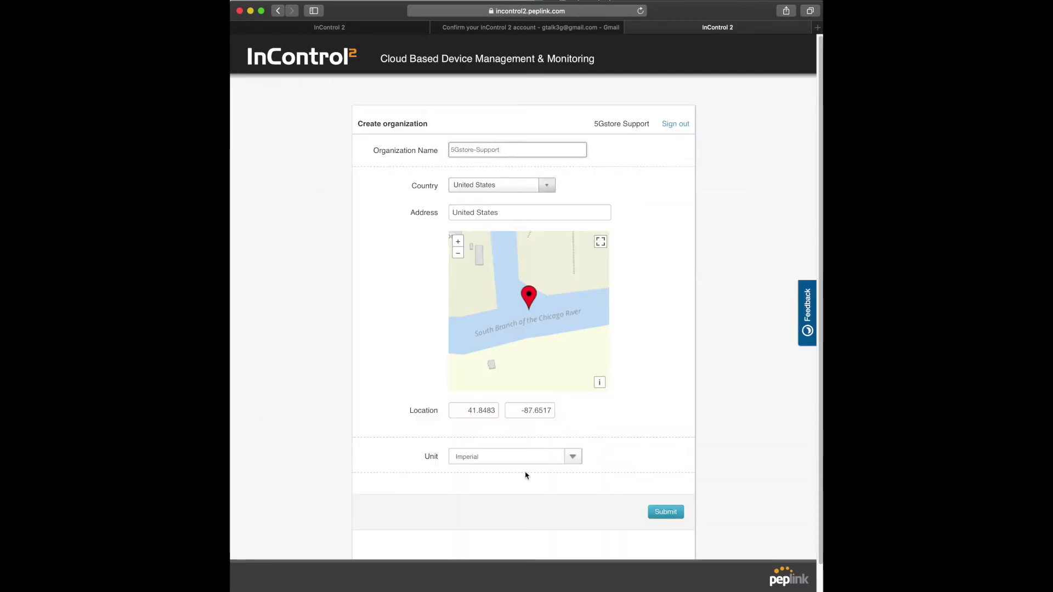
pyautogui.click(521, 456)
pyautogui.click(526, 458)
pyautogui.click(665, 511)
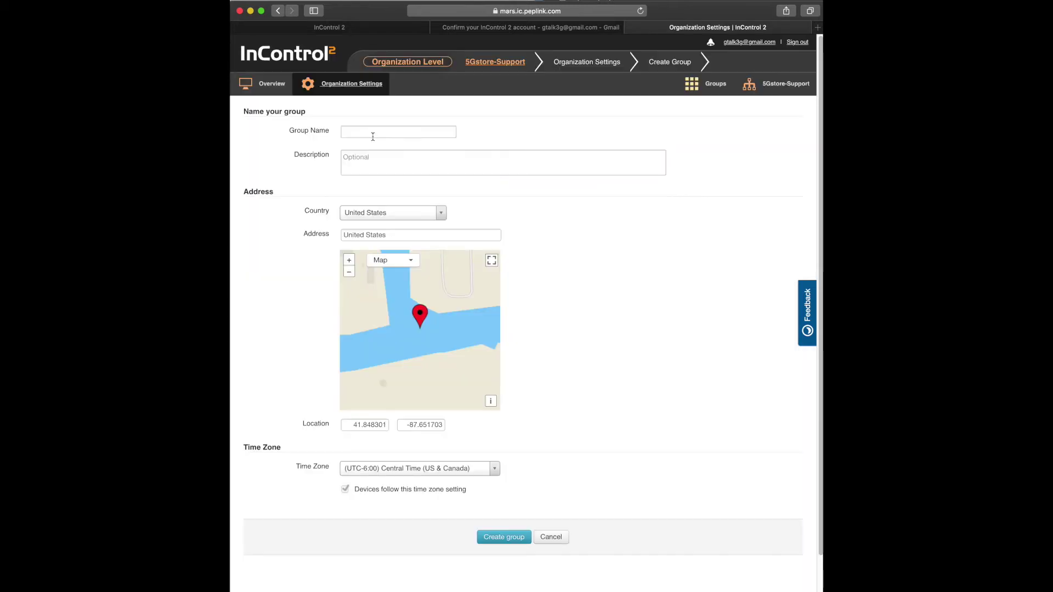
pyautogui.write('SUpport')
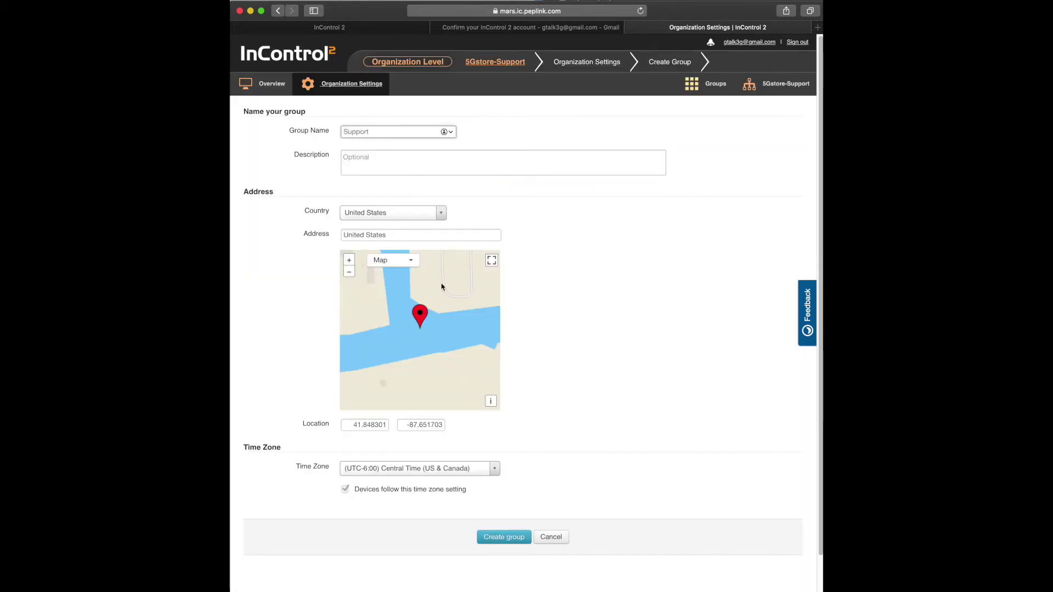
pyautogui.click(503, 537)
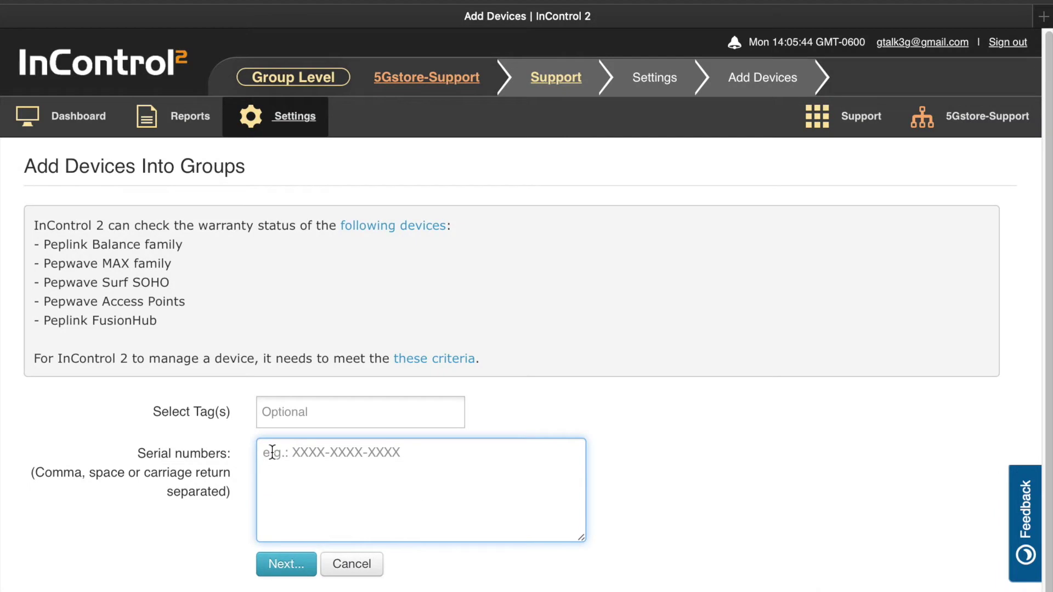
# Paste the MAX_BR1_CFD6 device's serial number into the Serial numbers box.
pyautogui.rightClick(272, 453)
pyautogui.click(315, 497)
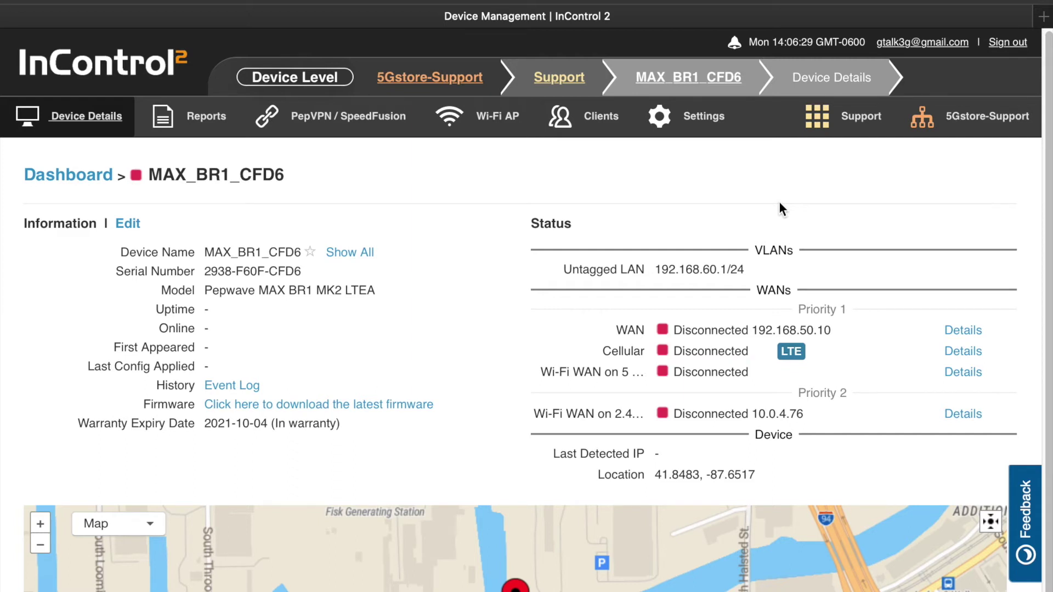
# Launch Remote Web Admin for the BR1 from the Settings menu.
pyautogui.moveTo(965, 116)
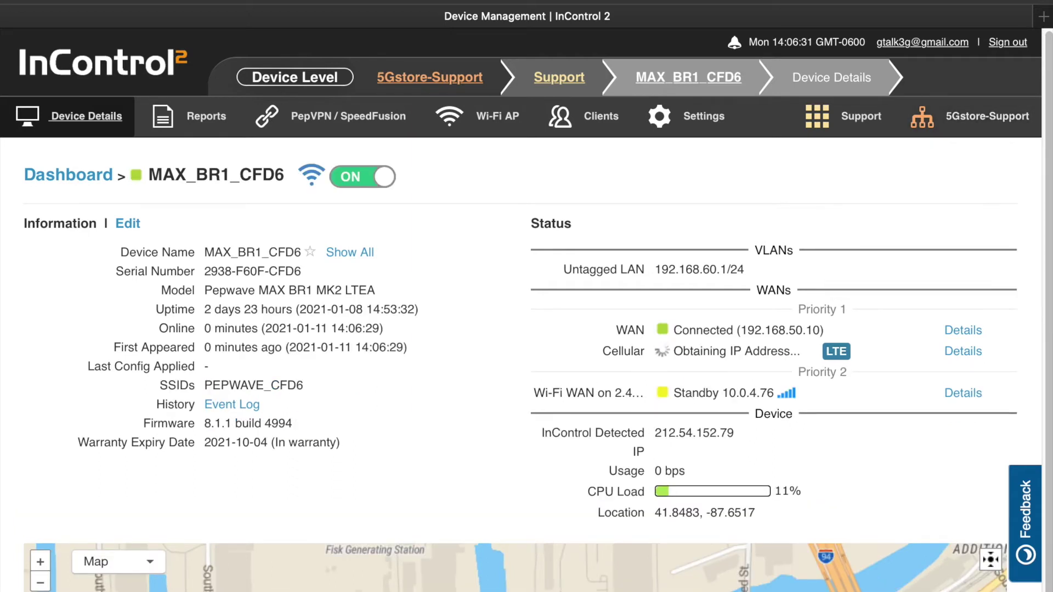
pyautogui.moveTo(692, 116)
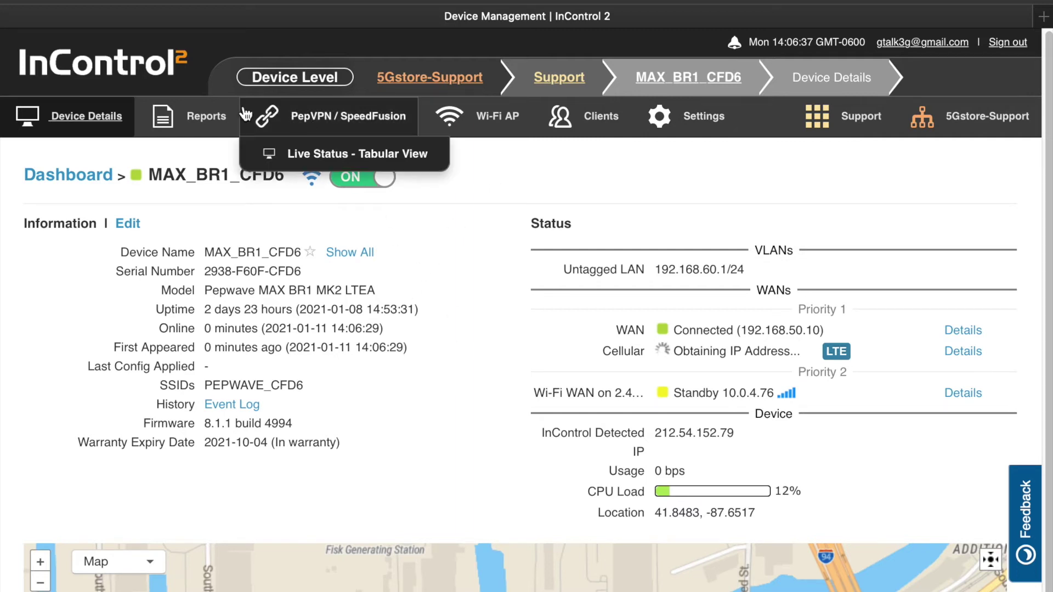
pyautogui.moveTo(193, 122)
pyautogui.moveTo(652, 115)
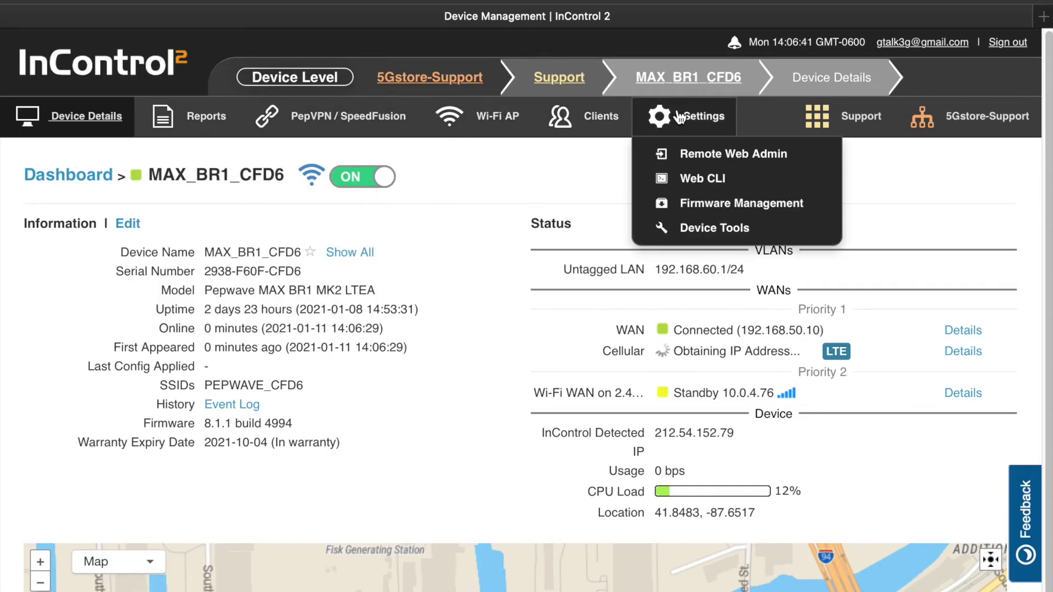
pyautogui.click(784, 159)
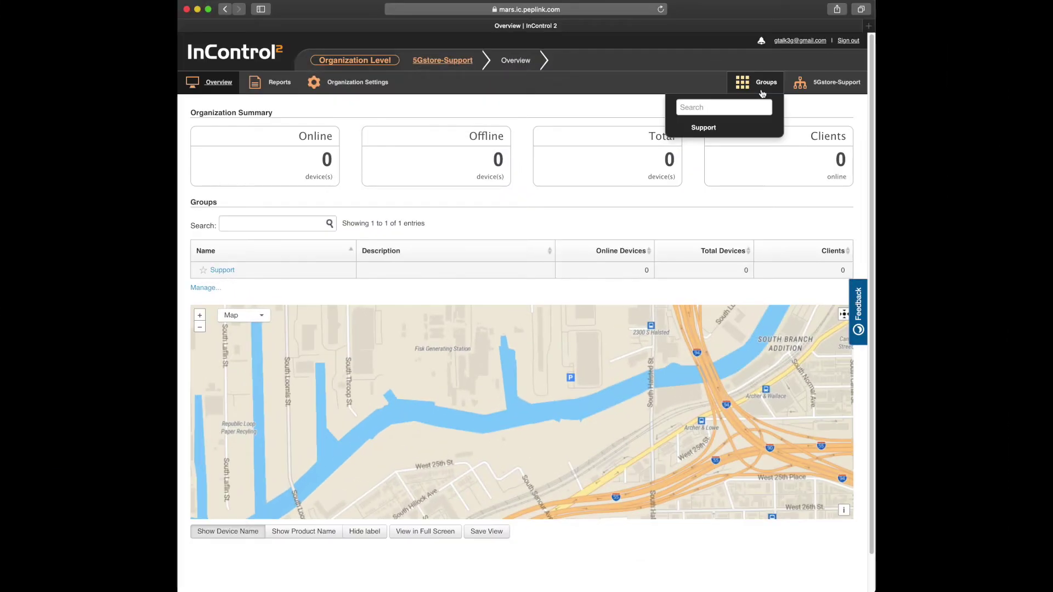
# In Groups > Manage, start a new group named 'Employee Devices'.
pyautogui.click(825, 83)
pyautogui.moveTo(819, 151)
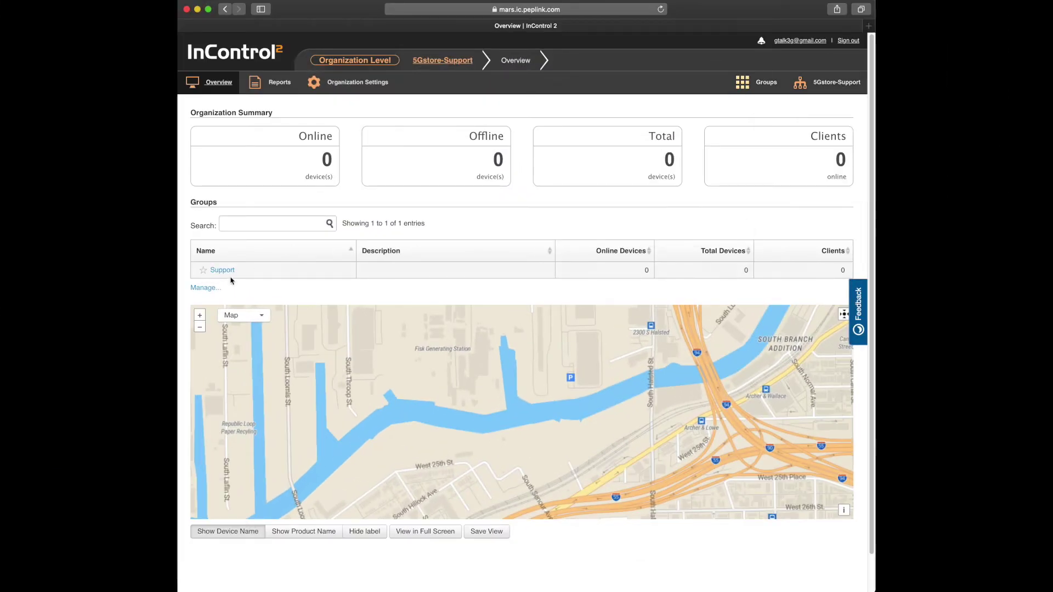
pyautogui.click(205, 288)
pyautogui.click(208, 118)
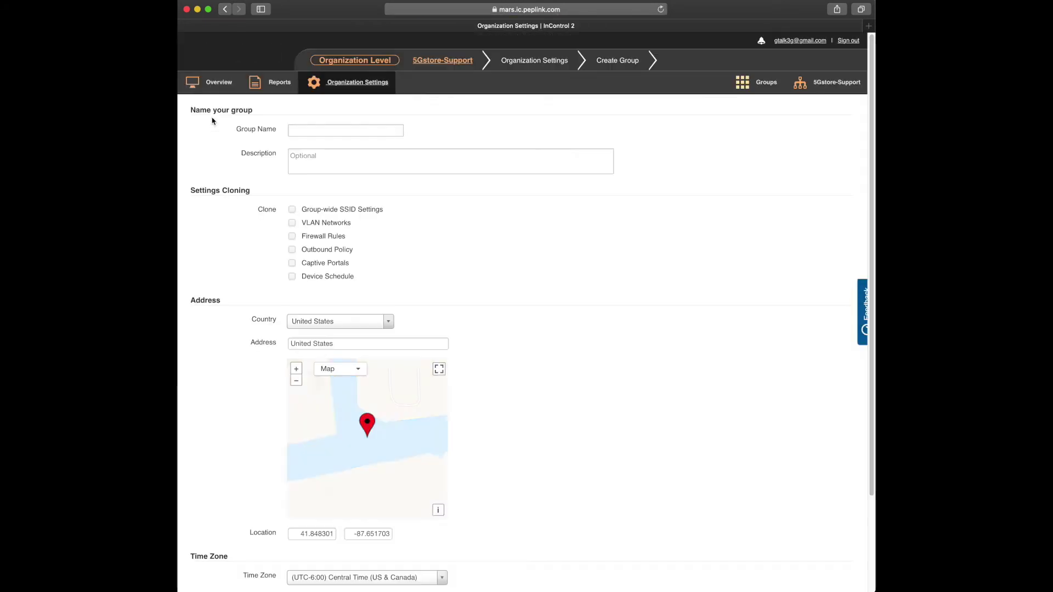
pyautogui.write('Emplo')
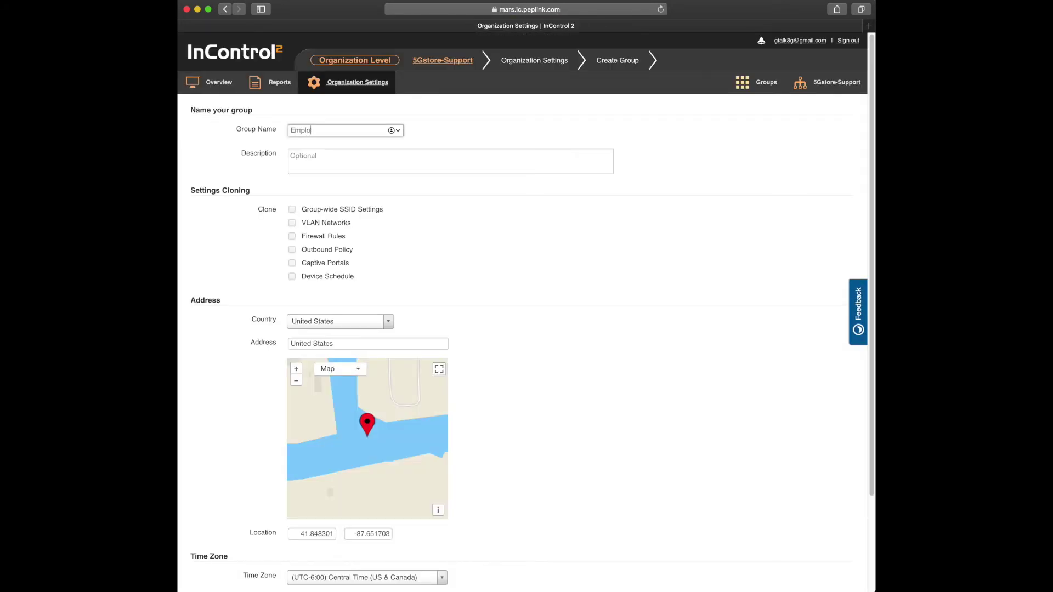
pyautogui.write('yee Devices')
pyautogui.scroll(-3, 265, 352)
# Create the Employee Devices group, then browse the Support group and organization settings.
pyautogui.click(500, 532)
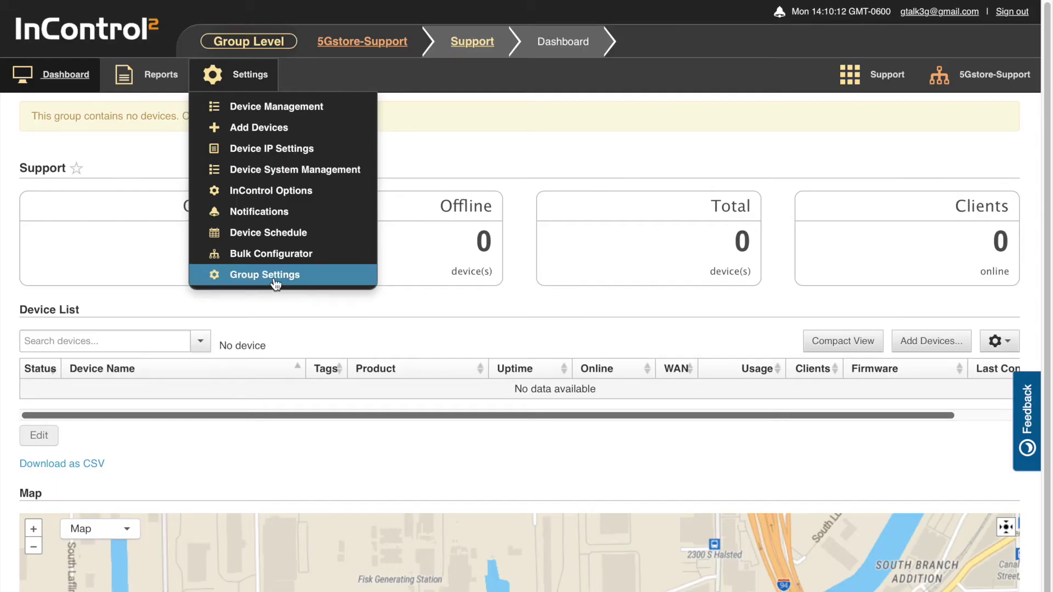
pyautogui.click(274, 280)
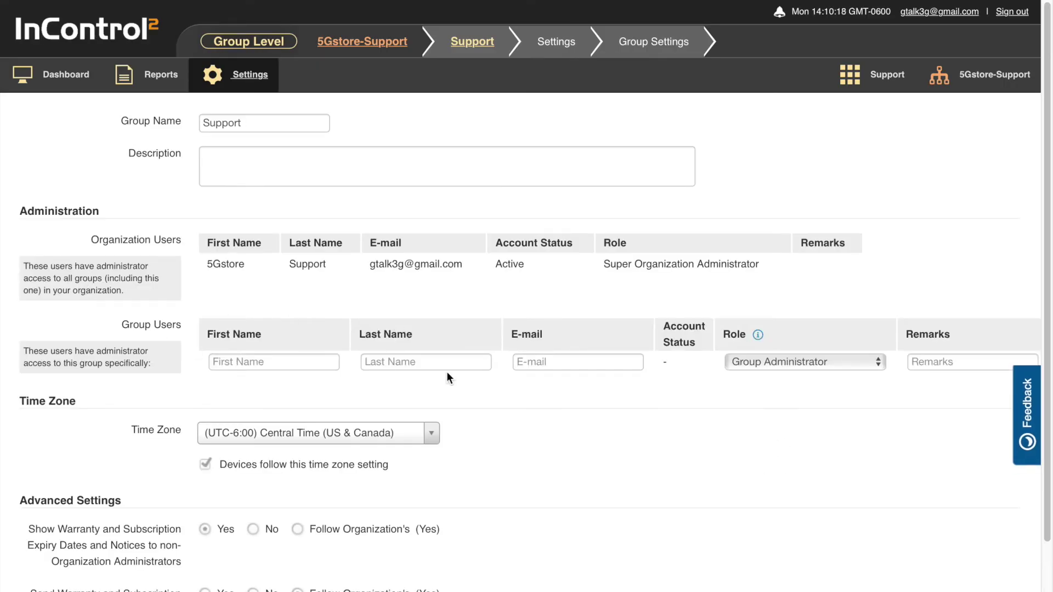
pyautogui.click(981, 75)
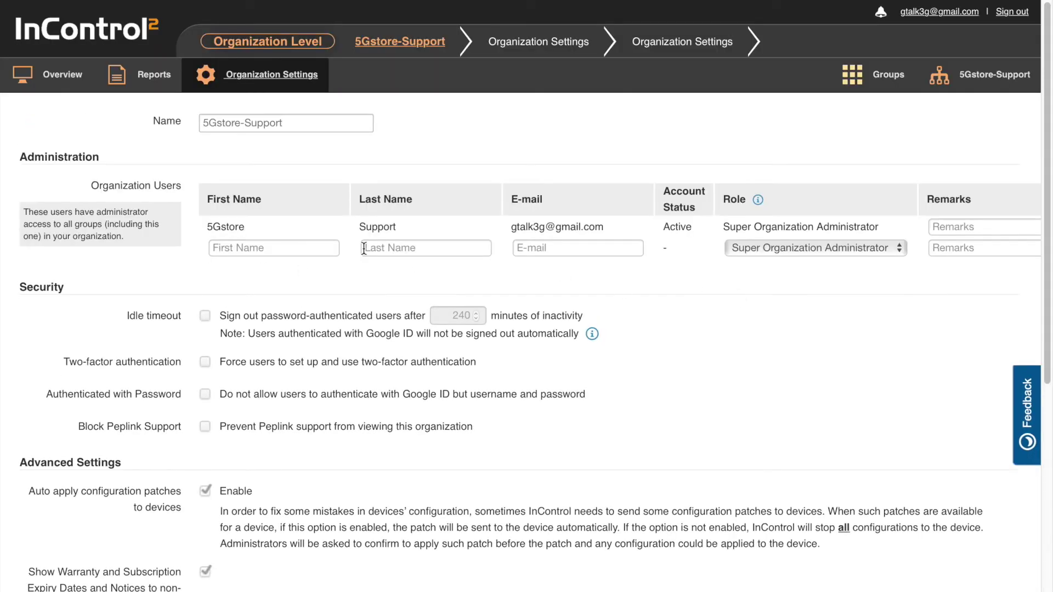
pyautogui.hscroll(4, 521, 296)
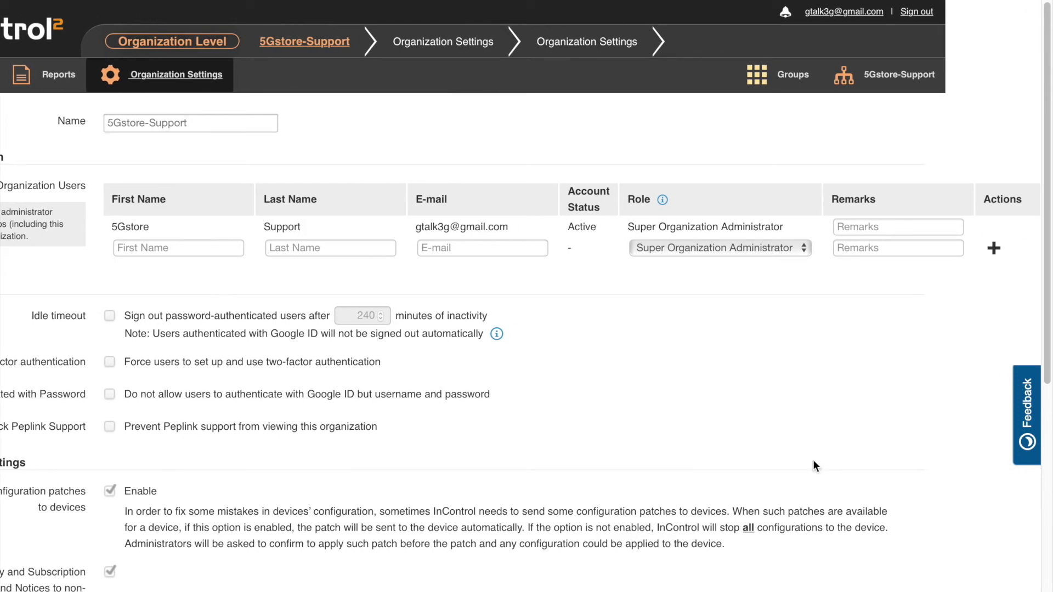
pyautogui.hscroll(-4, 520, 296)
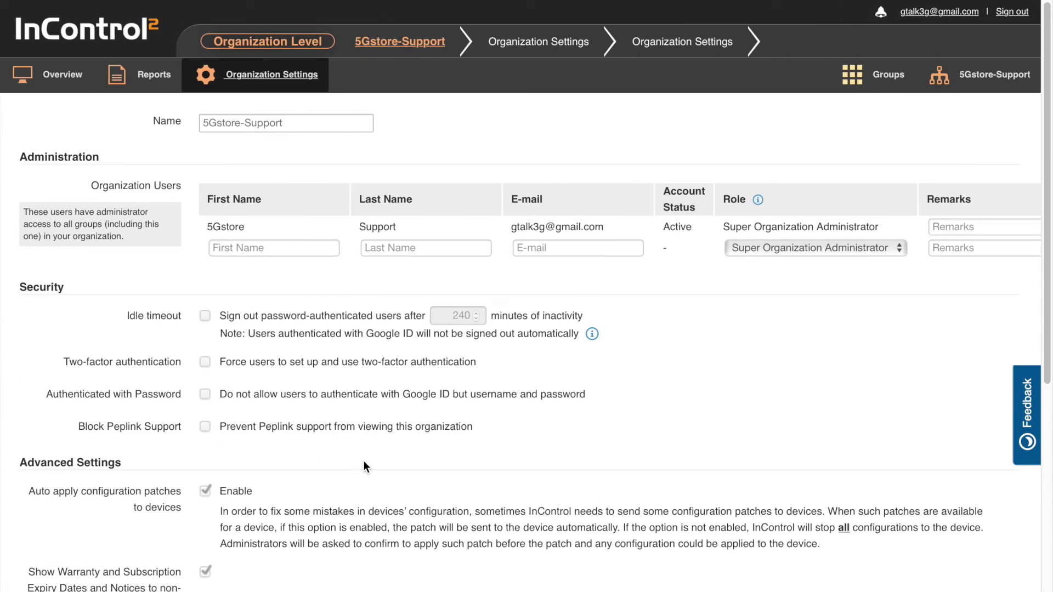
pyautogui.scroll(-10, 526, 296)
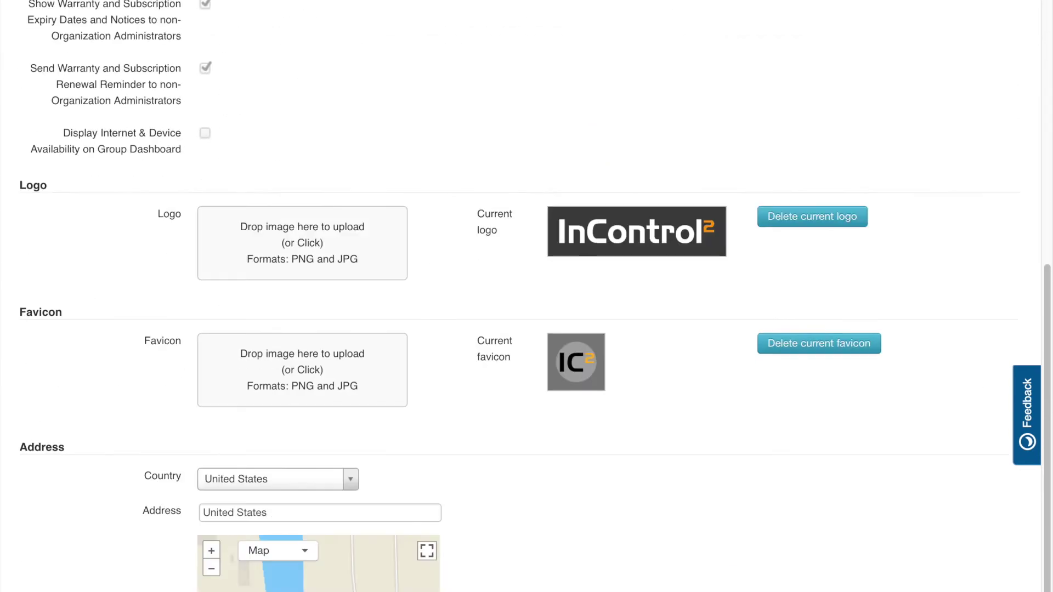
pyautogui.scroll(-7, 526, 296)
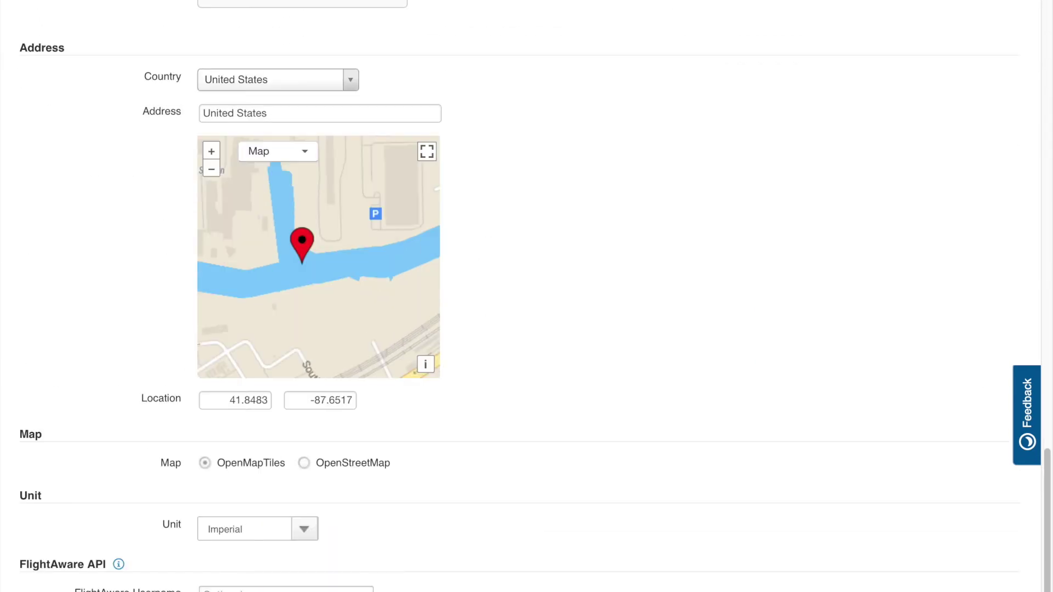
pyautogui.scroll(17, 613, 461)
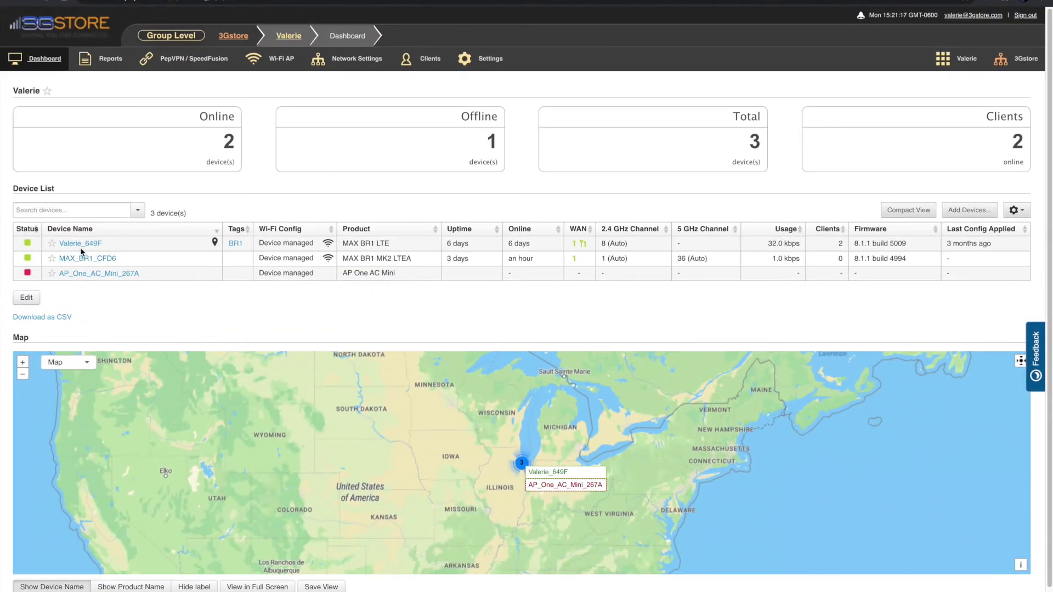
# Open the BR1 device's Device Reports and check the date range, leaving it unchanged.
pyautogui.click(69, 246)
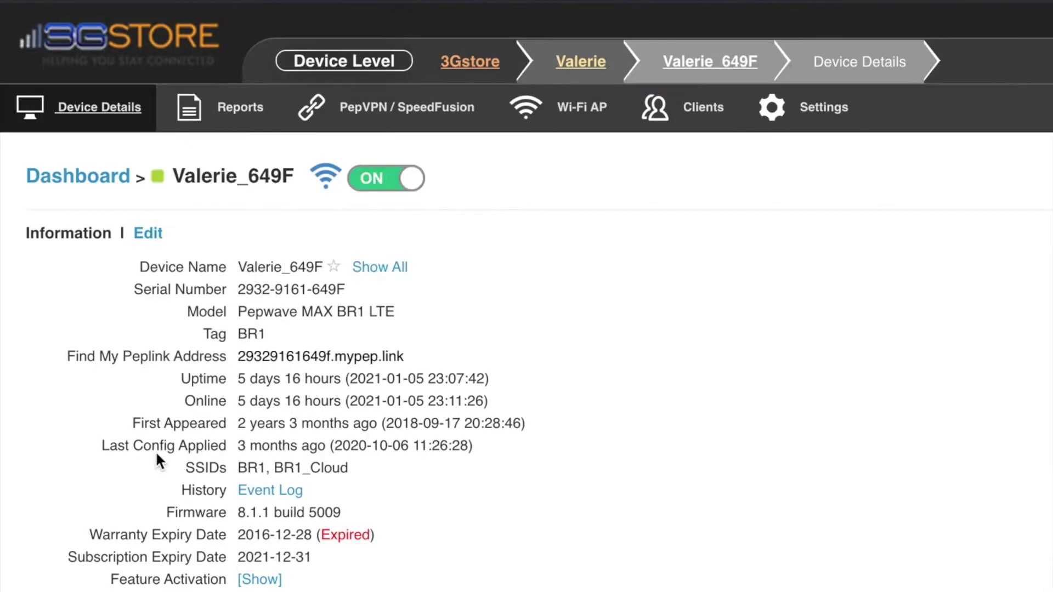
pyautogui.click(111, 59)
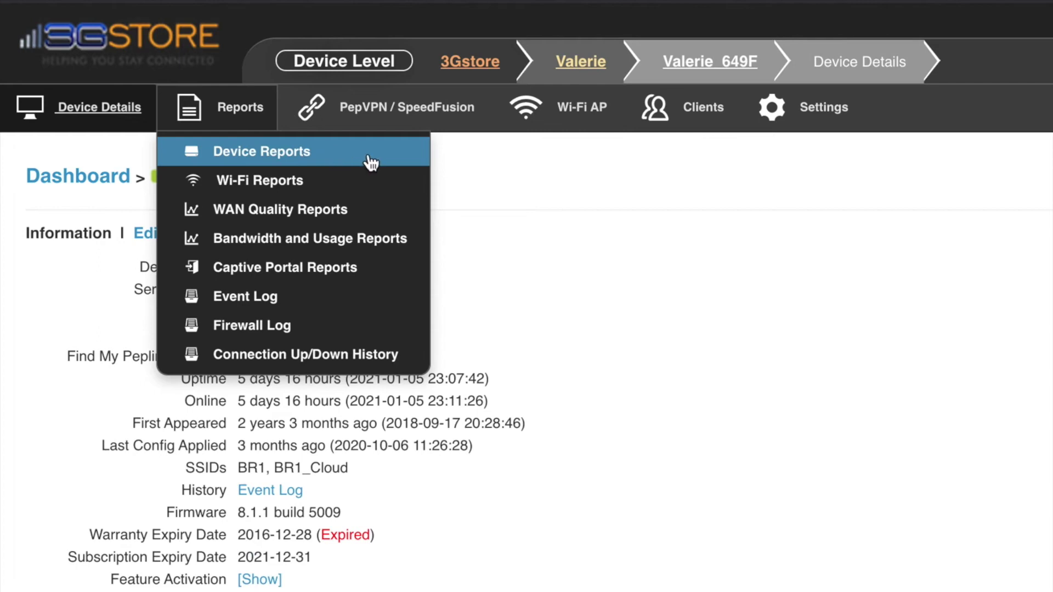
pyautogui.click(369, 157)
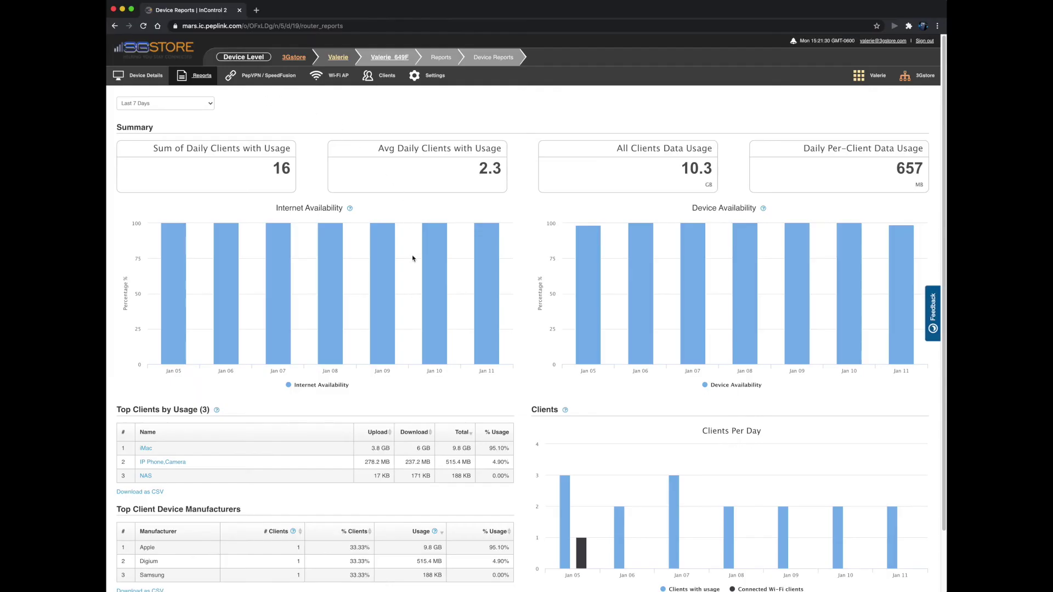
pyautogui.scroll(-3, 532, 346)
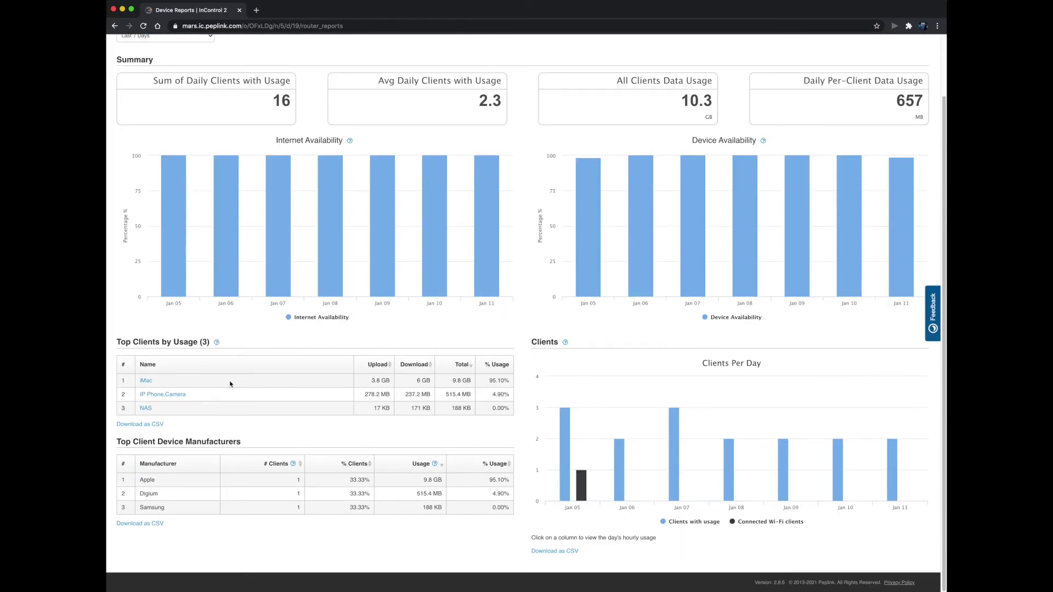
pyautogui.scroll(3, 680, 417)
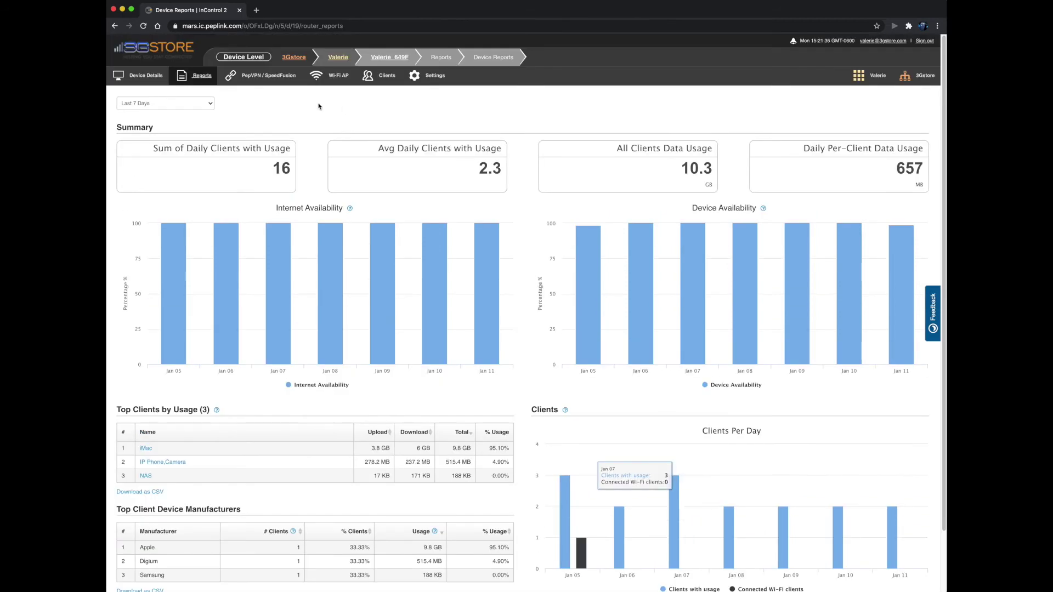
pyautogui.click(210, 103)
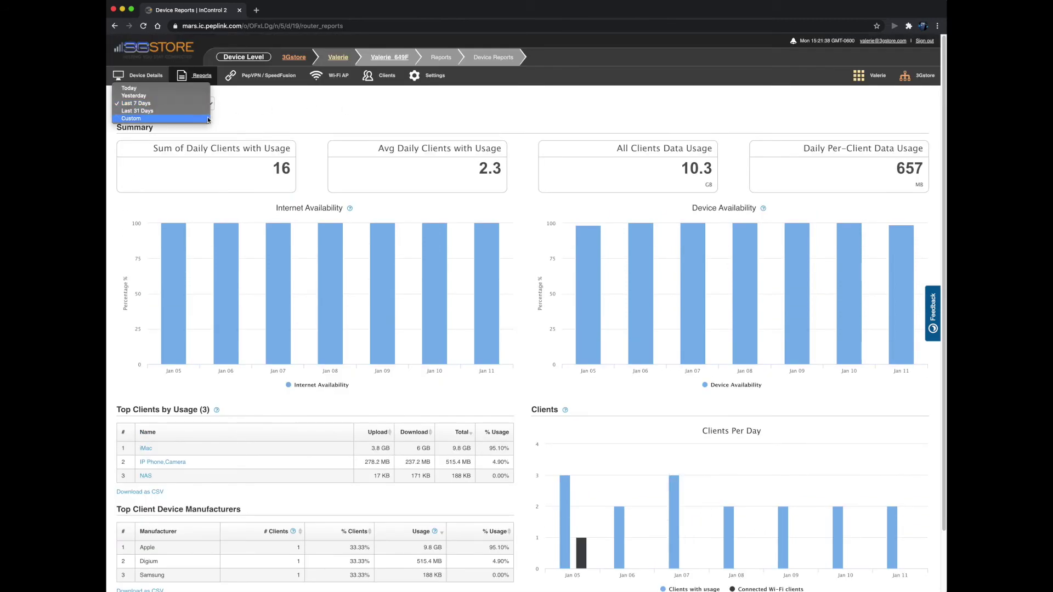
pyautogui.click(208, 80)
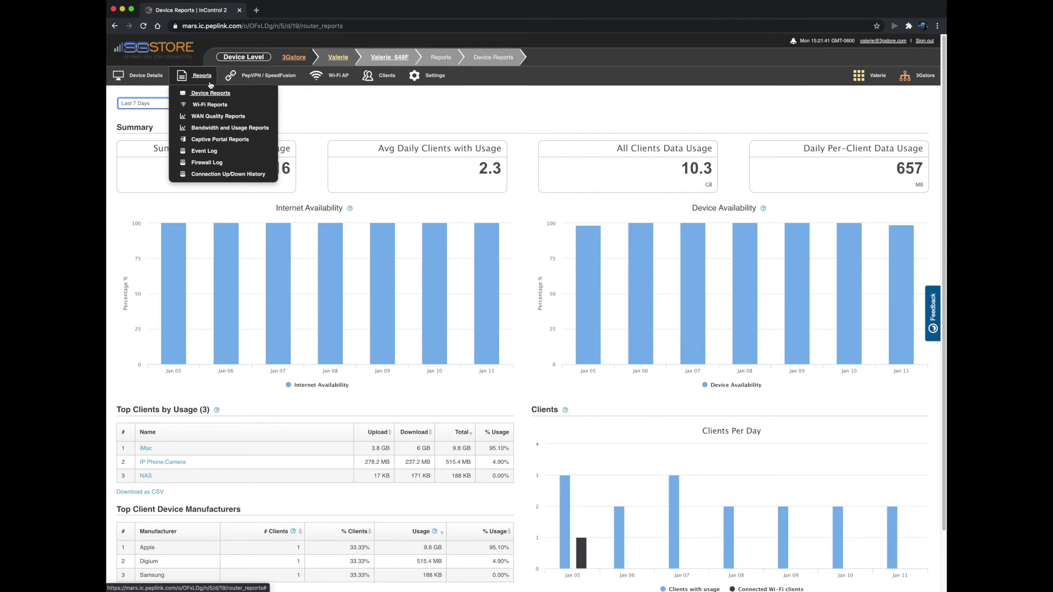
# Open the device's Wi-Fi report, then its WAN Quality report.
pyautogui.click(215, 106)
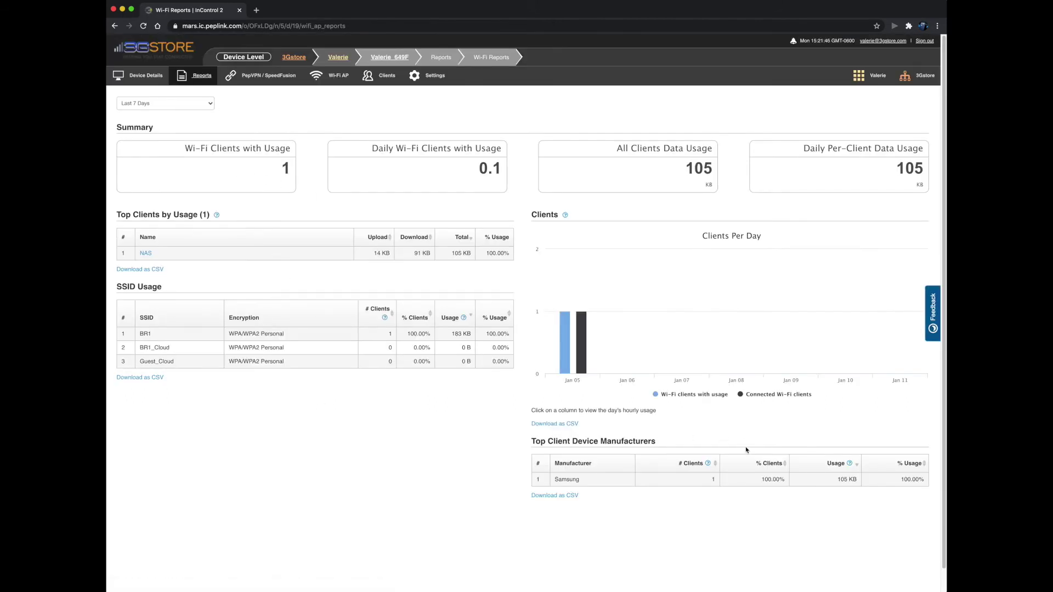
pyautogui.click(194, 75)
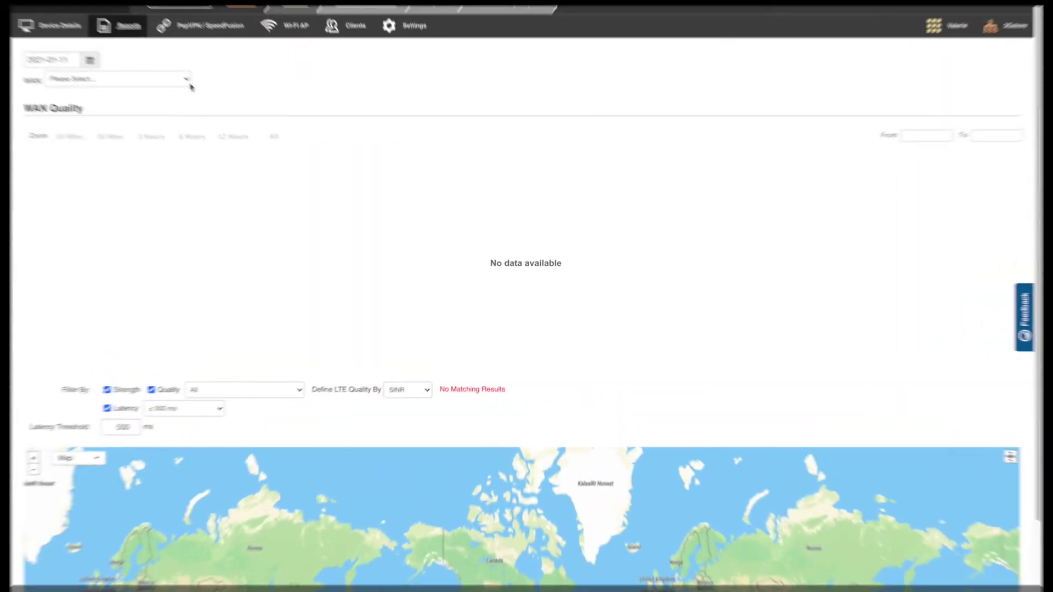
# Chart WAN quality for the WAN connection, then switch to Cellular.
pyautogui.click(246, 121)
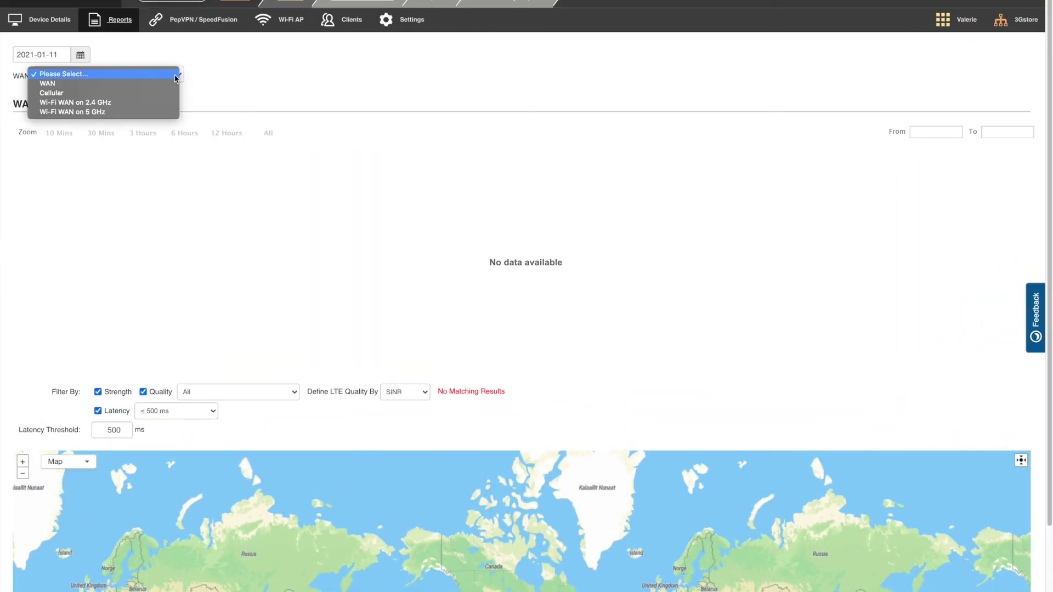
pyautogui.click(106, 84)
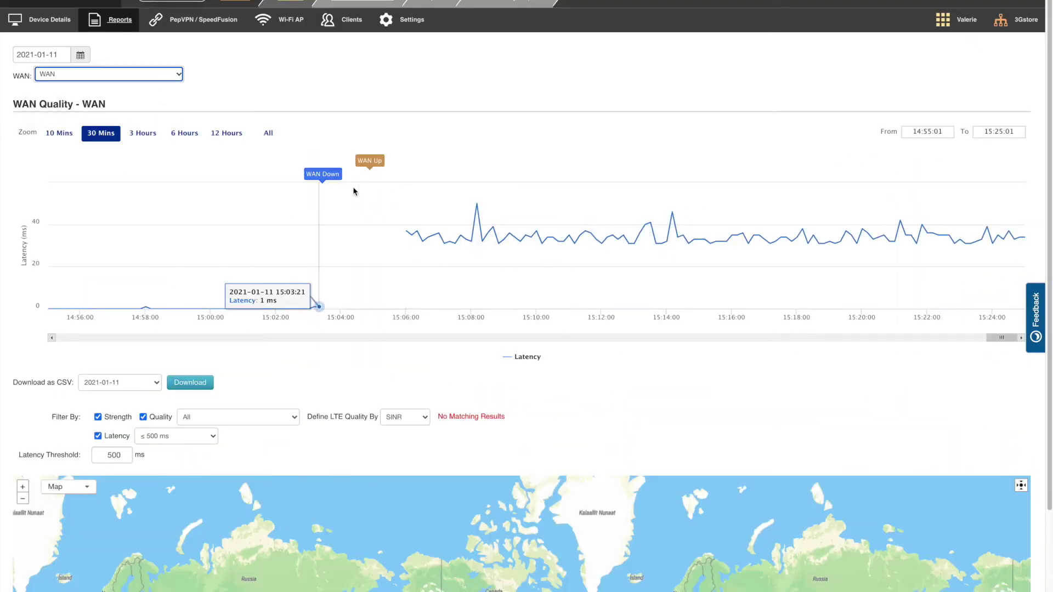
pyautogui.click(109, 74)
pyautogui.click(107, 82)
# View bandwidth usage per minute, hourly, then daily, and show client and PepVPN usage for 2021-01-11.
pyautogui.moveTo(102, 263)
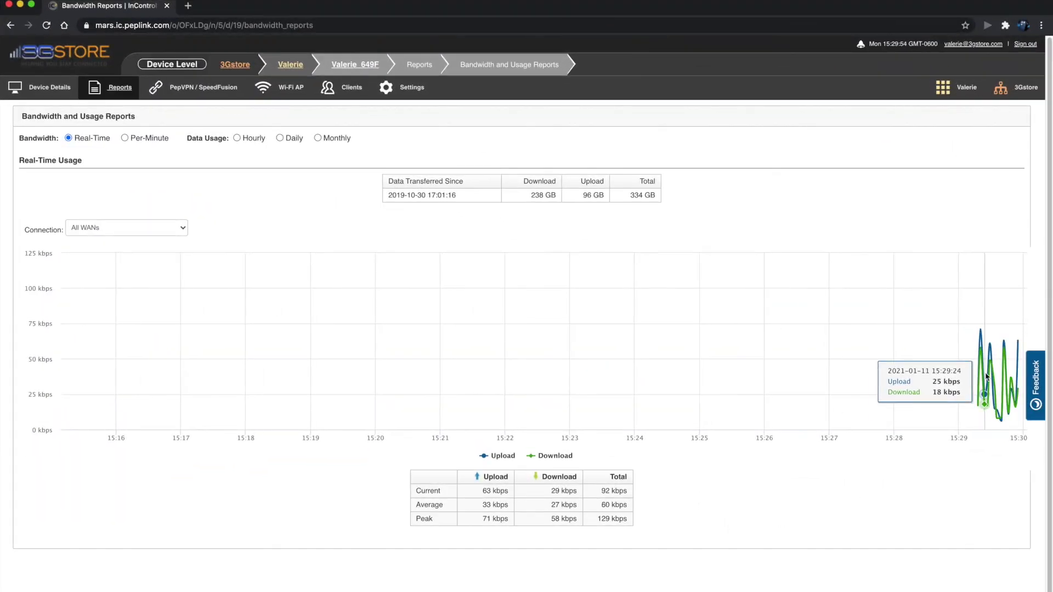
pyautogui.click(125, 138)
pyautogui.click(237, 139)
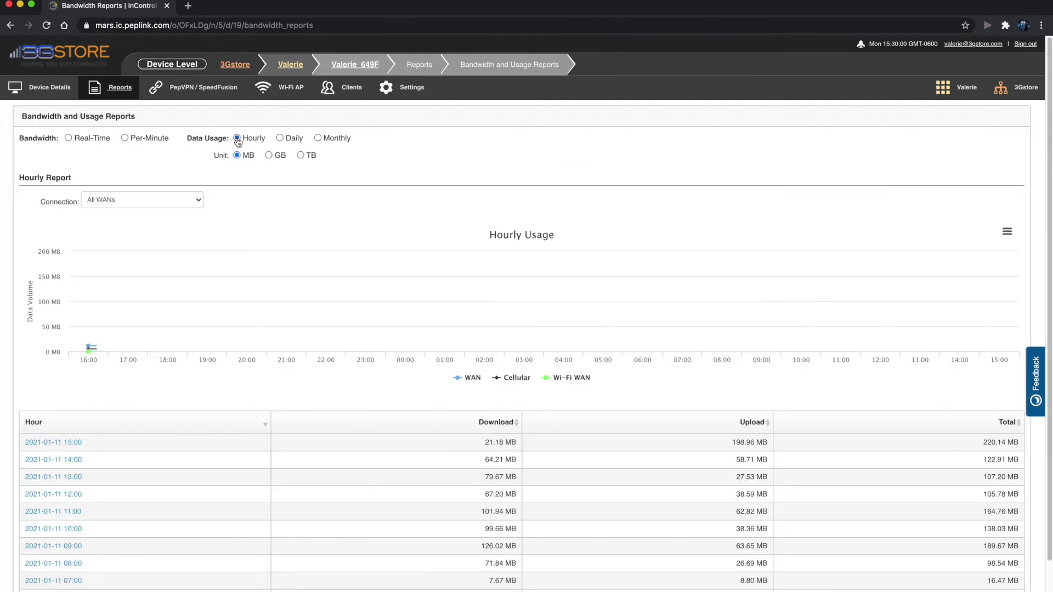
pyautogui.click(280, 138)
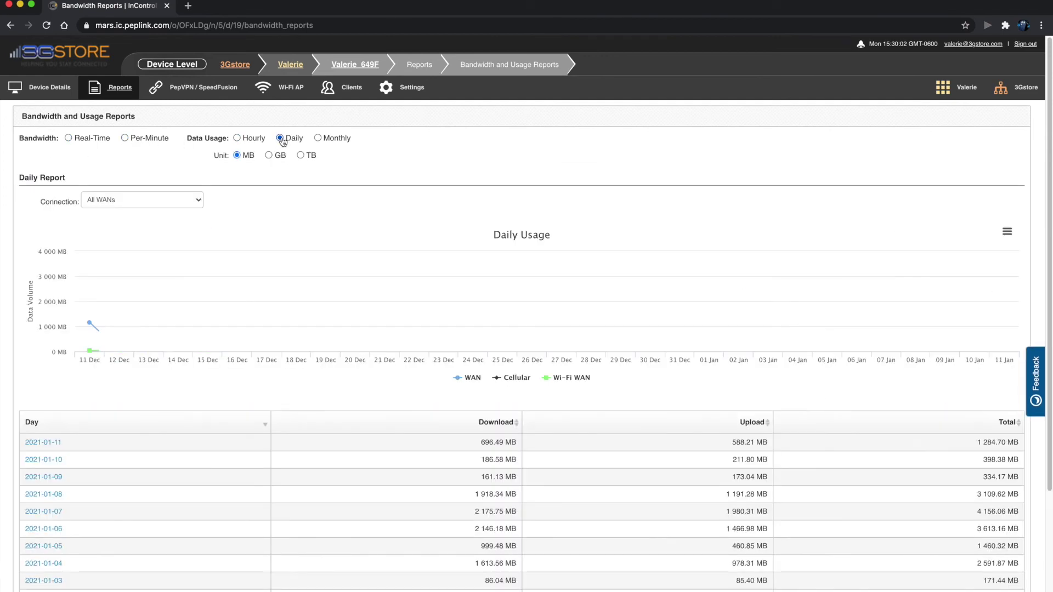
pyautogui.click(44, 443)
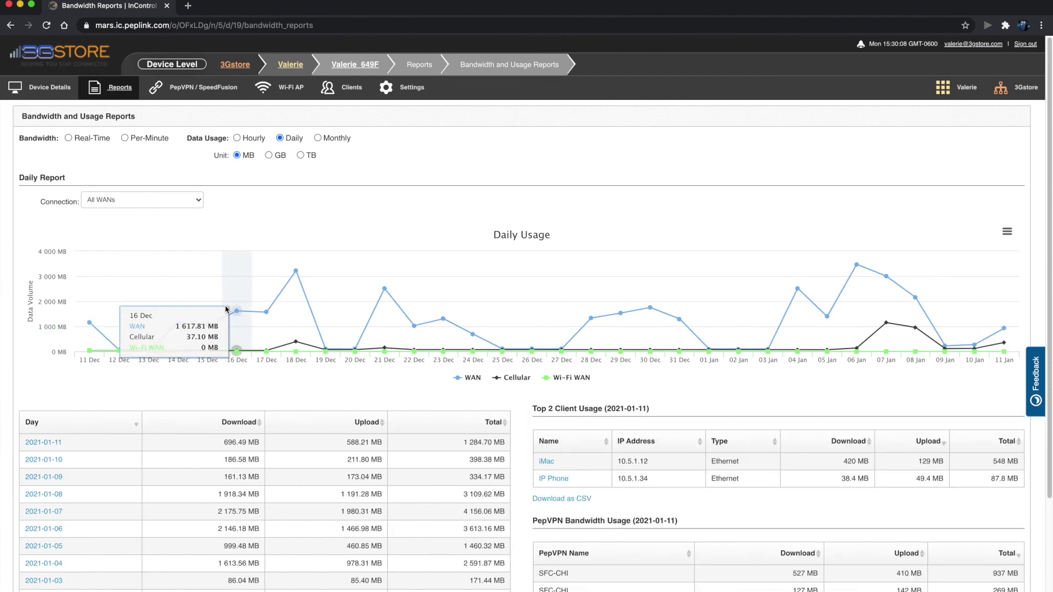
# Keep the connection filter on All WANs and open the device's Firewall Log.
pyautogui.click(140, 200)
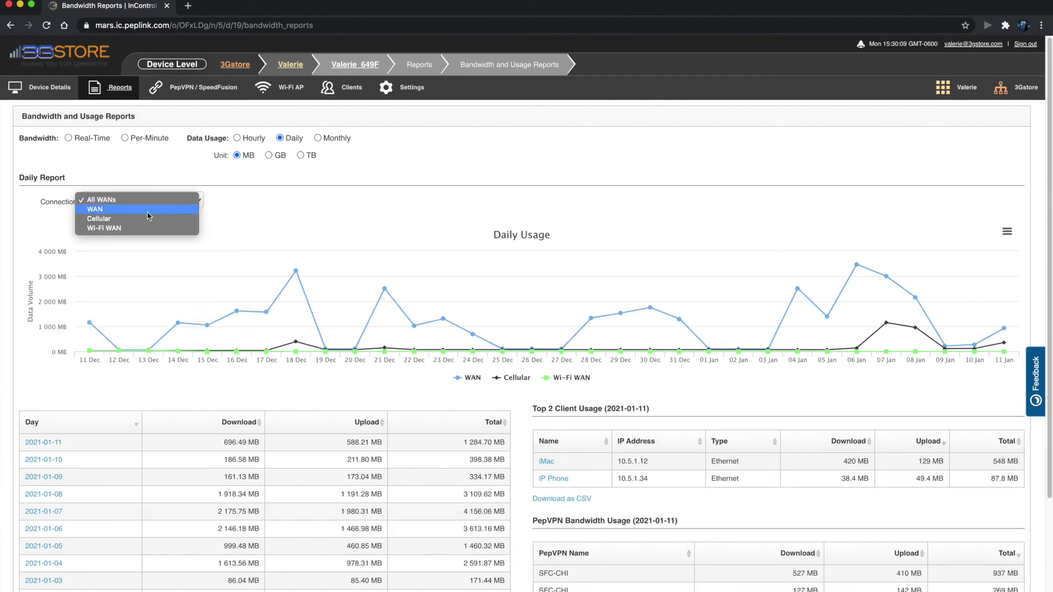
pyautogui.click(152, 170)
pyautogui.moveTo(110, 87)
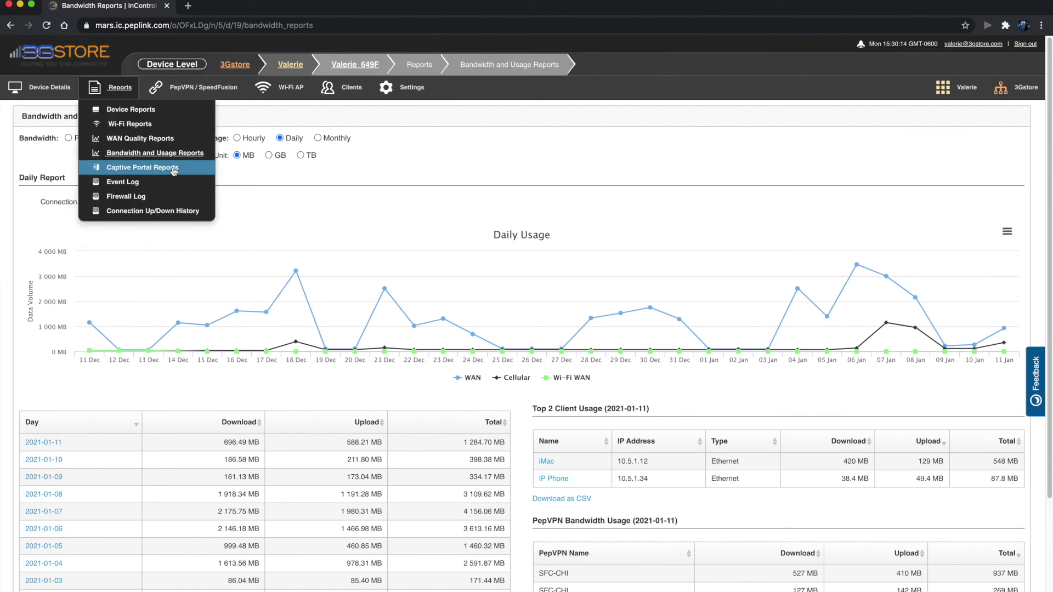
pyautogui.click(167, 196)
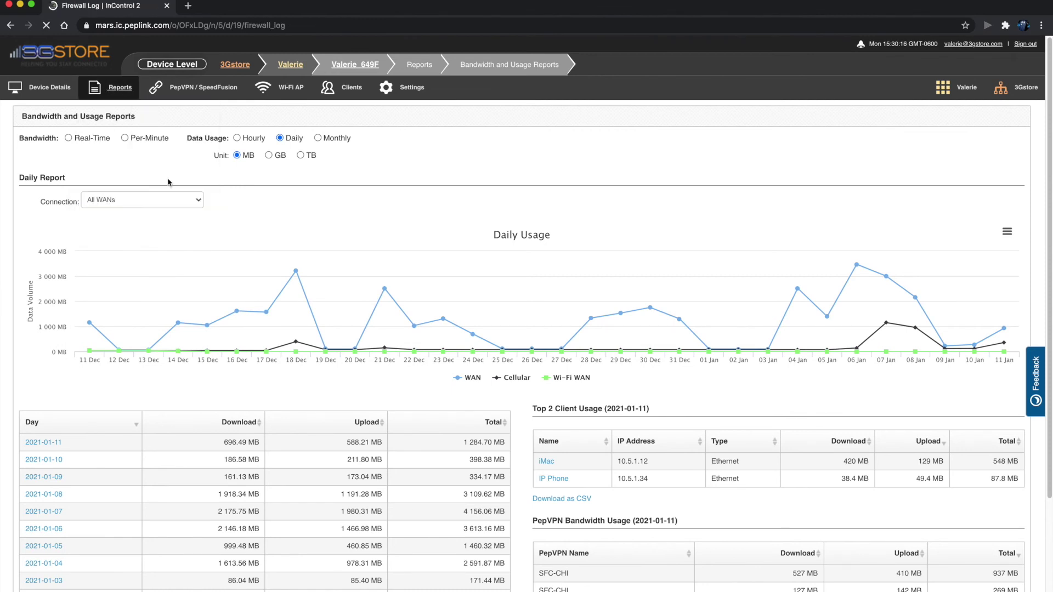
# Open the device's Event Log and scroll through its admin, system and PepVPN events.
pyautogui.moveTo(104, 93)
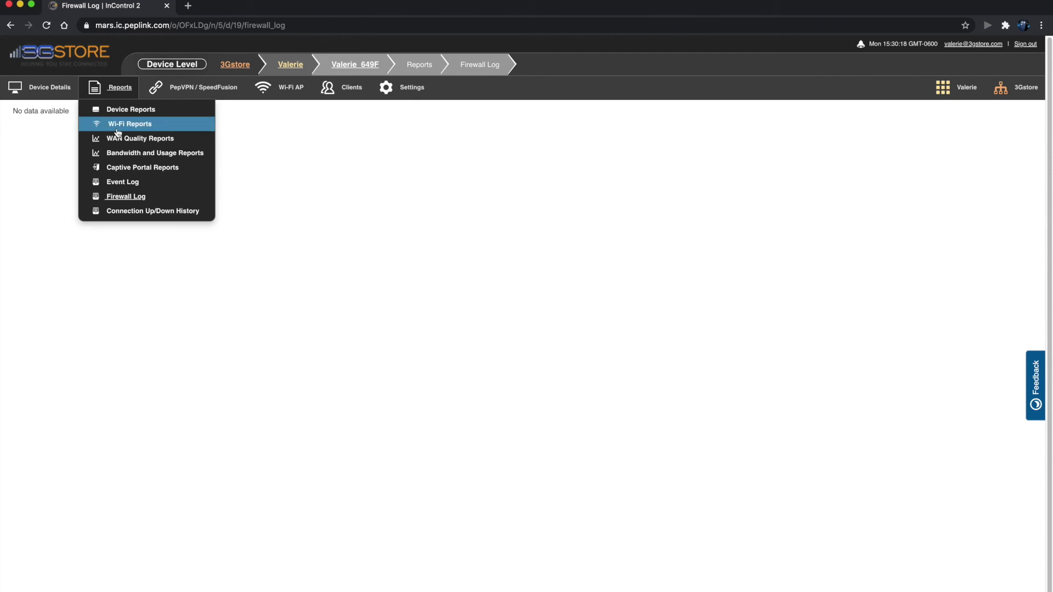
pyautogui.click(124, 185)
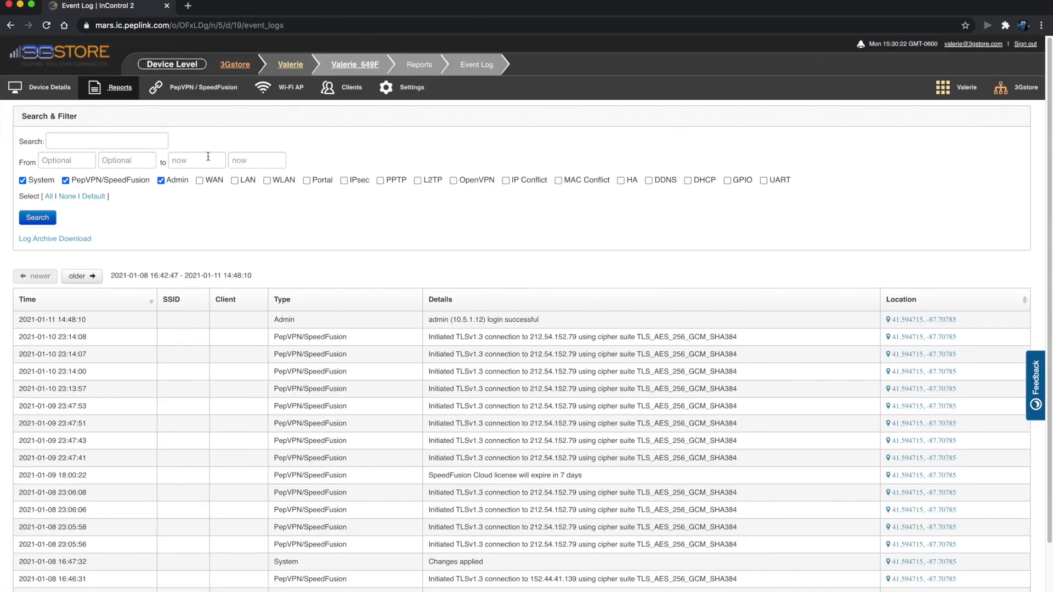
pyautogui.scroll(-5, 267, 403)
pyautogui.scroll(-2, 267, 403)
pyautogui.scroll(8, 114, 390)
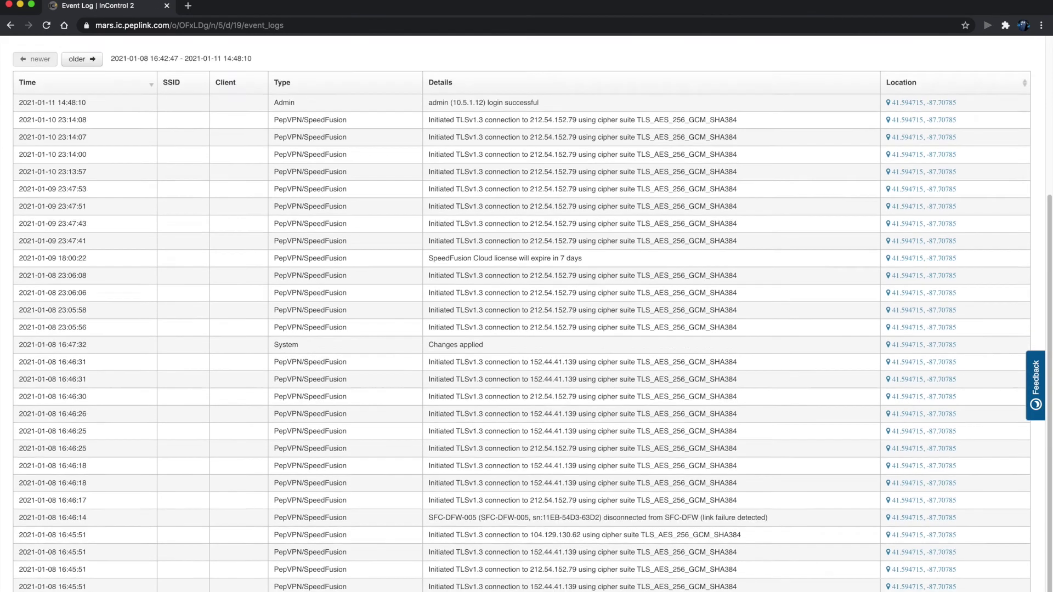
# Try the event log's Search box and From date picker, closing the calendar unchanged.
pyautogui.click(64, 142)
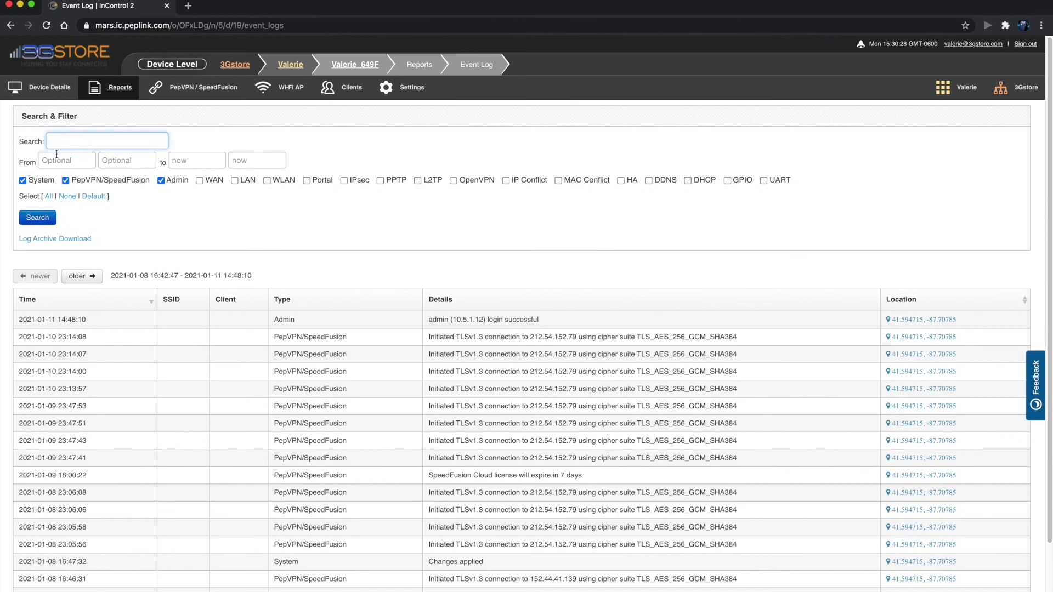
pyautogui.click(55, 160)
pyautogui.click(277, 229)
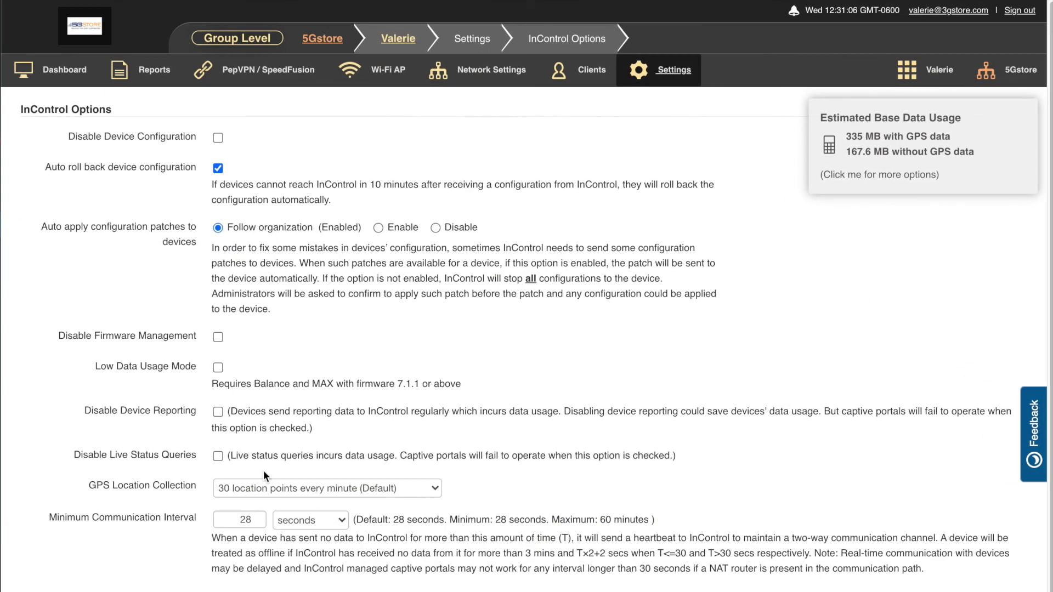
# Review the group's Notifications settings, then its Firmware Policy page.
pyautogui.moveTo(657, 70)
pyautogui.click(706, 199)
pyautogui.scroll(-3, 511, 400)
pyautogui.scroll(-3, 511, 400)
pyautogui.scroll(5, 432, 472)
pyautogui.moveTo(674, 70)
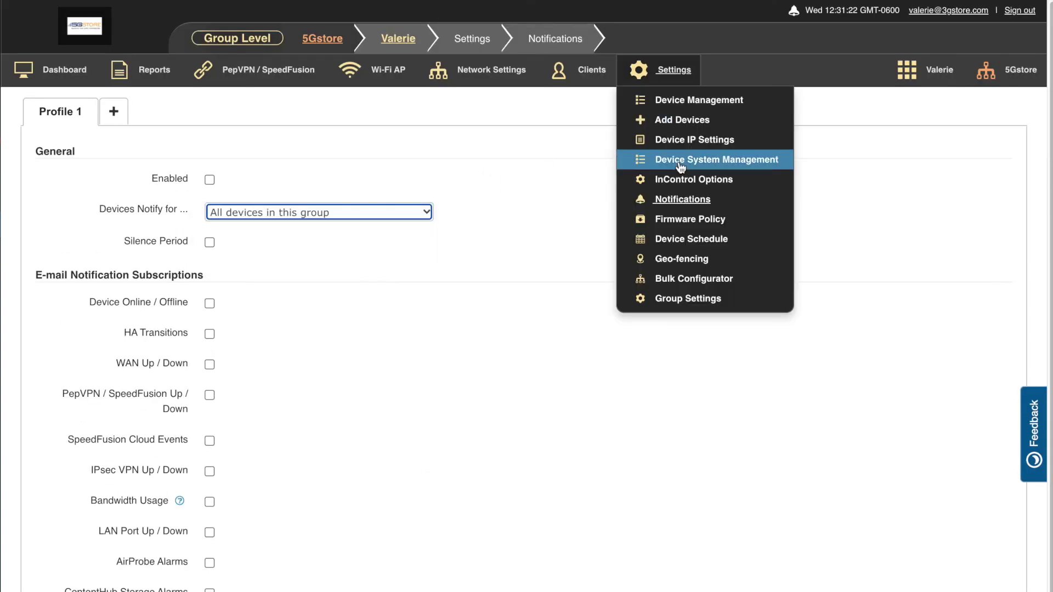
pyautogui.click(690, 219)
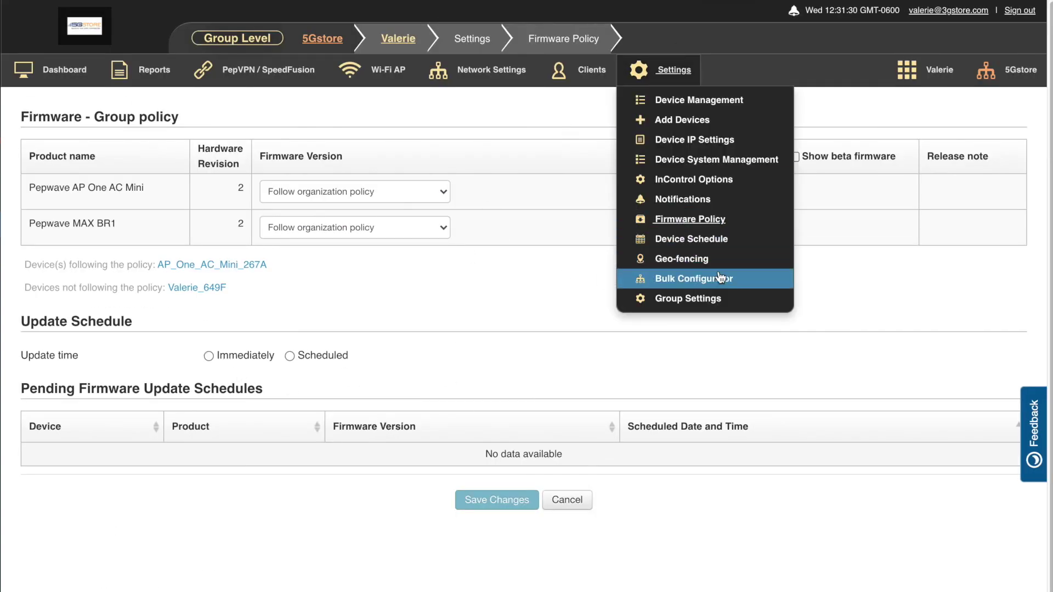